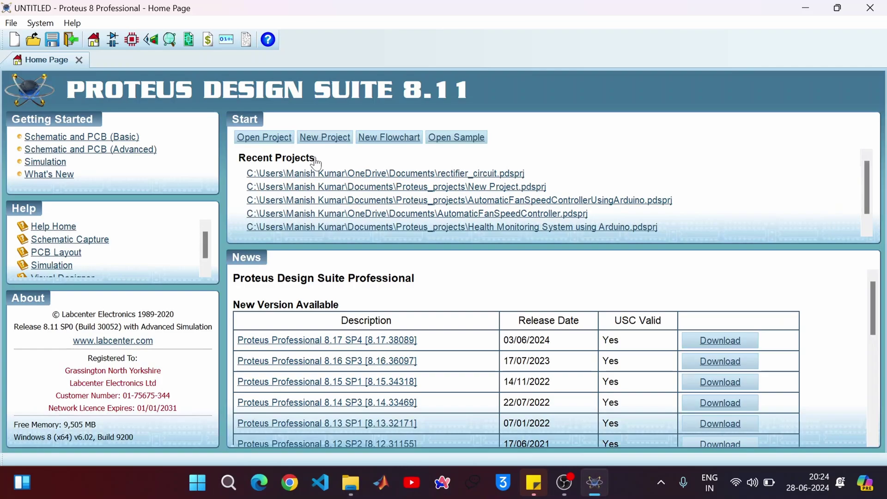
- Start a new project named ArduinoAdaptor_5VRectifierCircuit
left_click(318, 138)
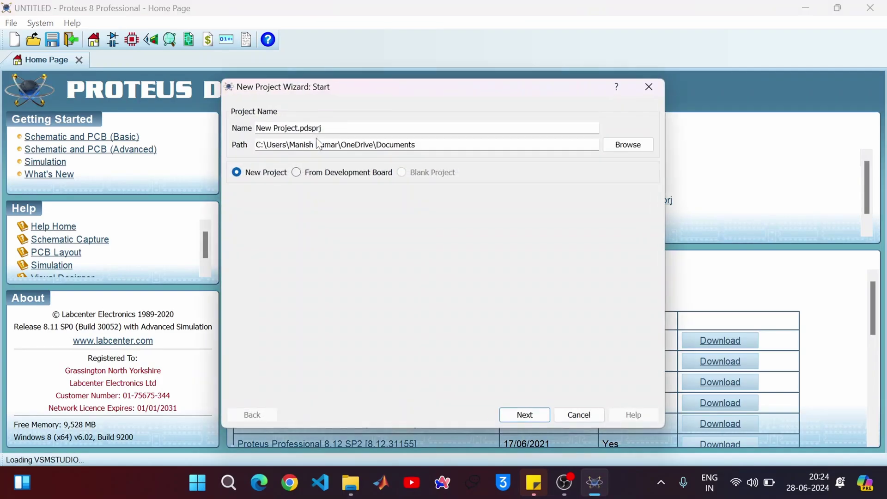
left_click(298, 129)
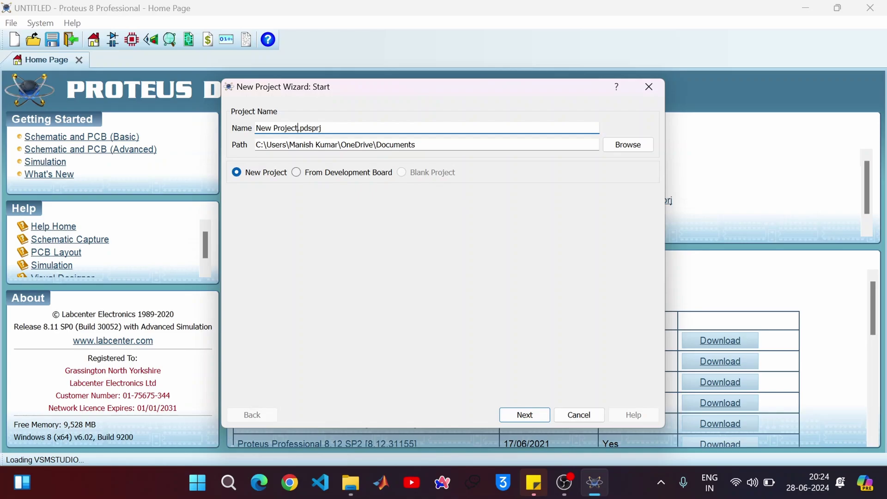
left_click_drag(297, 128, 256, 128)
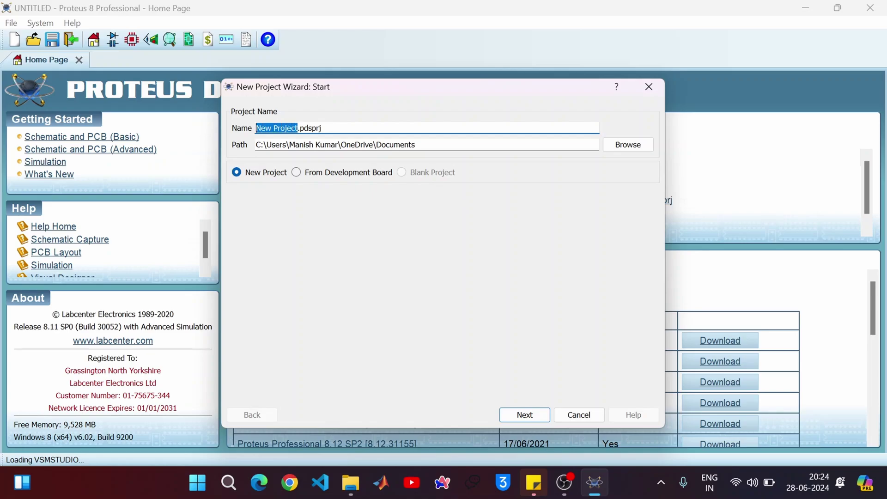
type("Arduino")
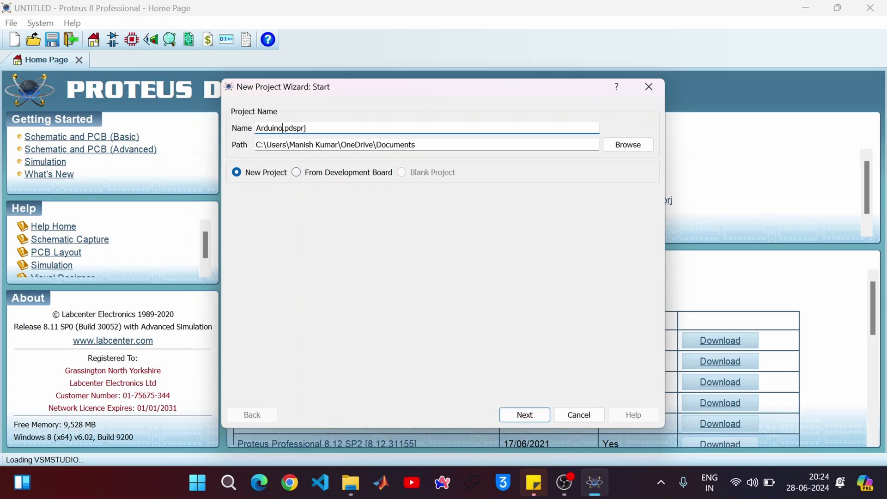
type("Adap")
type("tor")
type("_")
type("5V")
type("Rectifier")
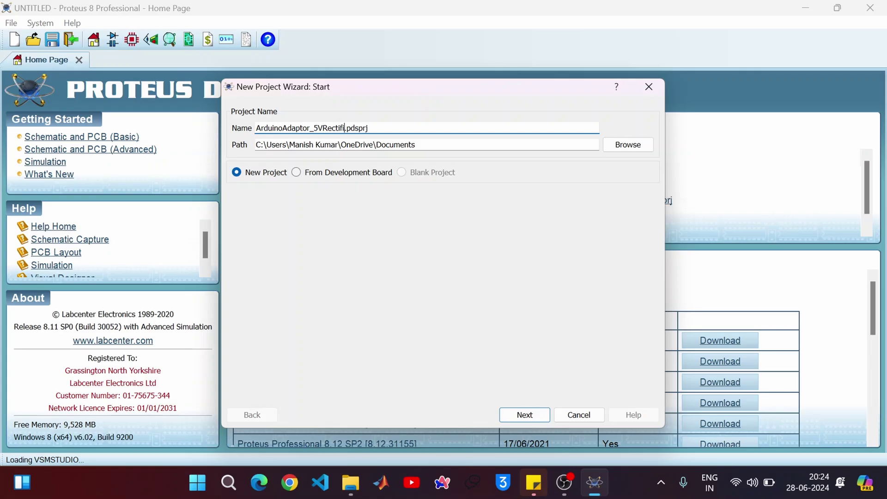
type("Circuit")
- Advance the wizard to the summary without a PCB layout or firmware
left_click(529, 416)
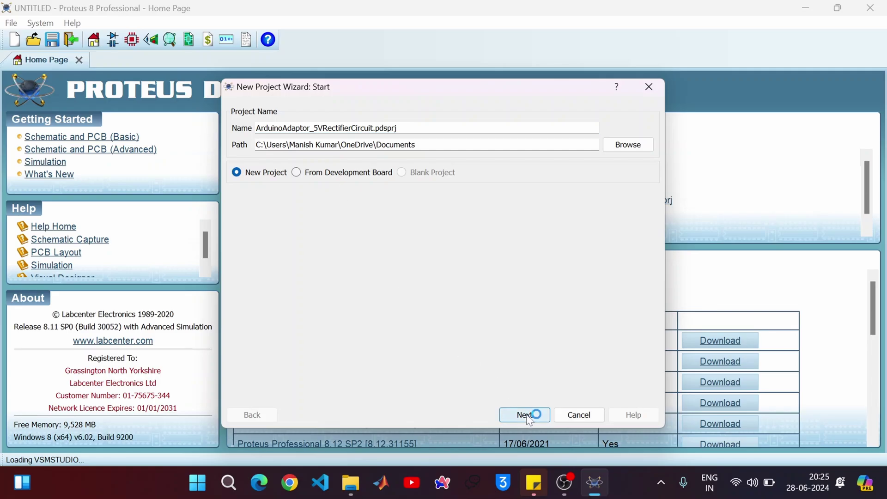
left_click(526, 416)
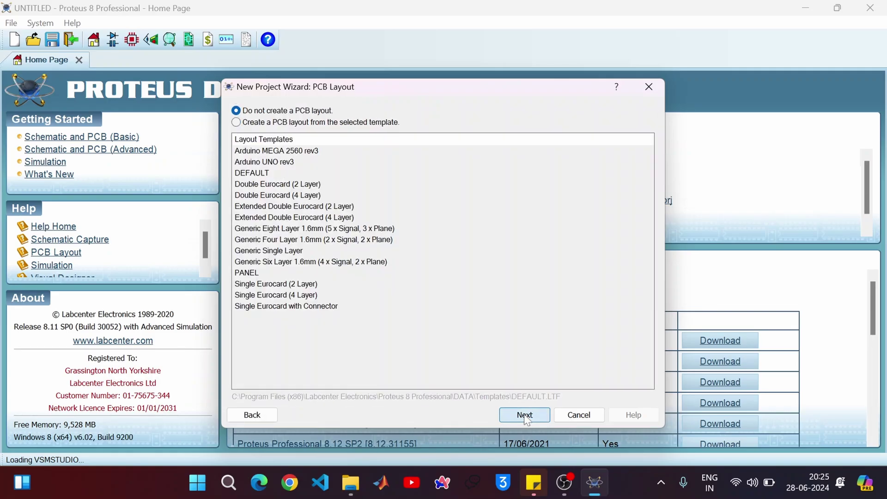
left_click(526, 416)
left_click(526, 416)
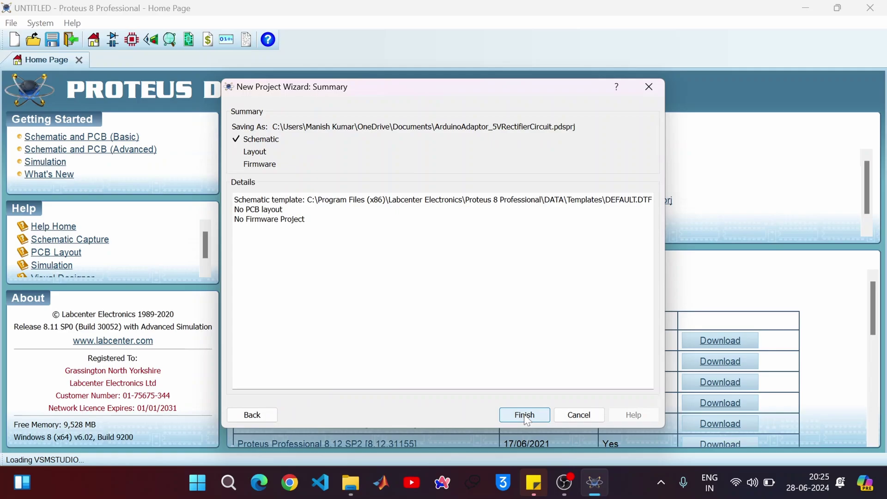
- Finish the wizard and choose the TRAN-2P2S simple transformer in Pick Devices
left_click(525, 415)
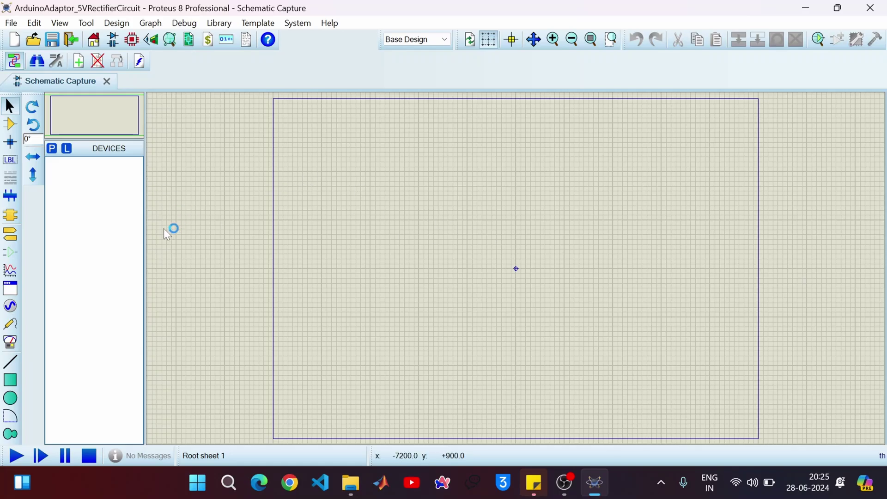
left_click(52, 150)
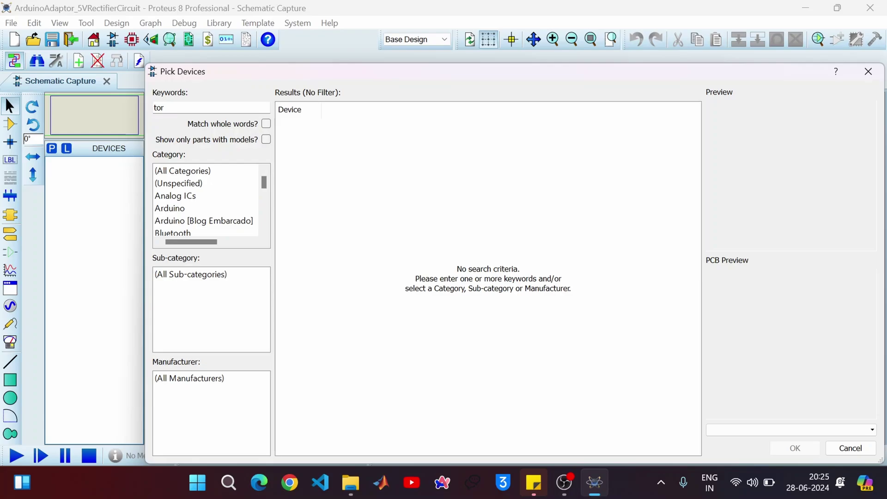
key("BackSpace")
key("BackSpace")
key("BackSpace")
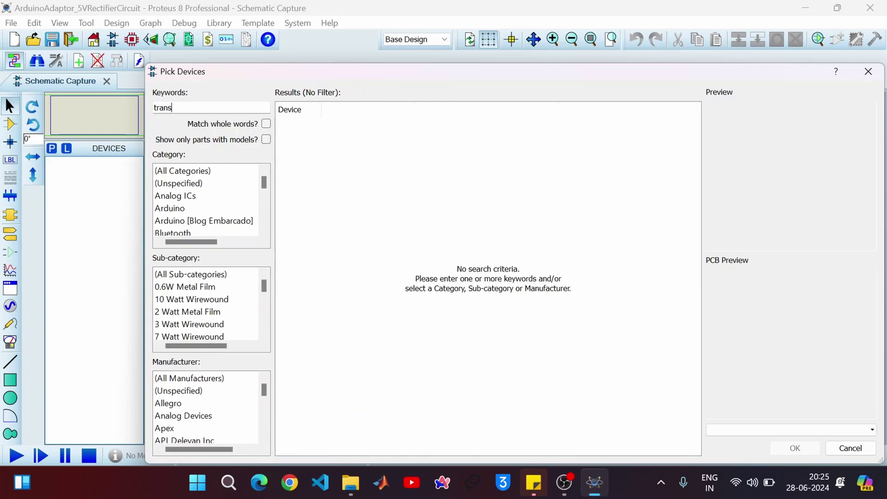
type("former")
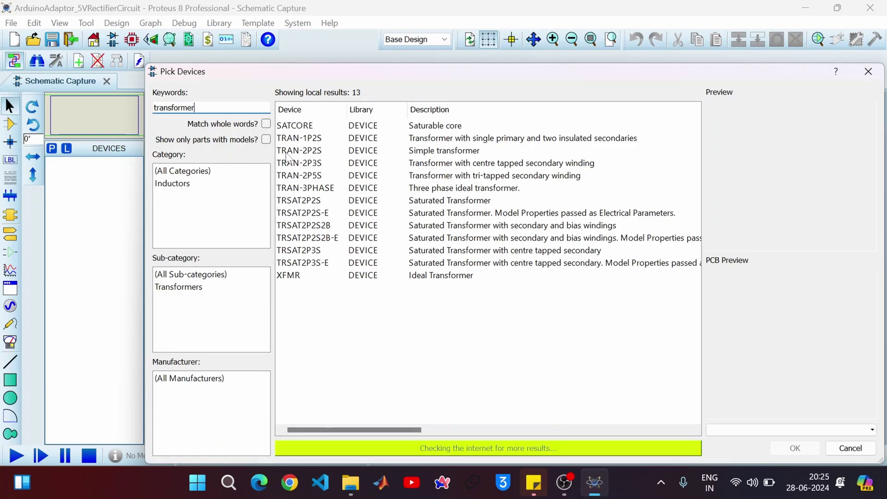
left_click(304, 152)
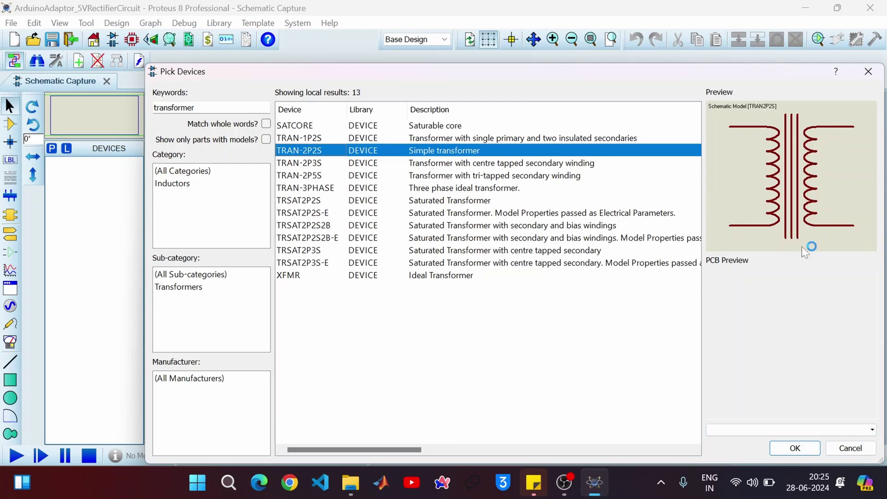
- Place transformer TR1 and the VSINE source V1 to its left
left_click(804, 451)
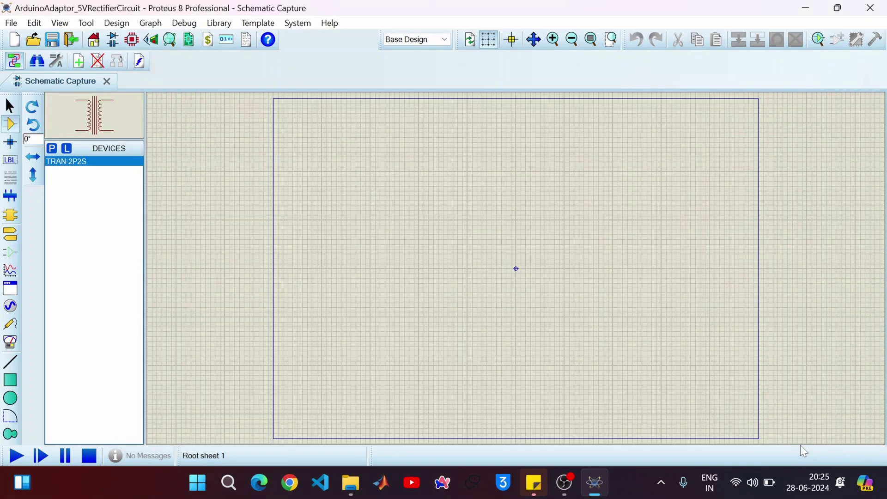
left_click(376, 234)
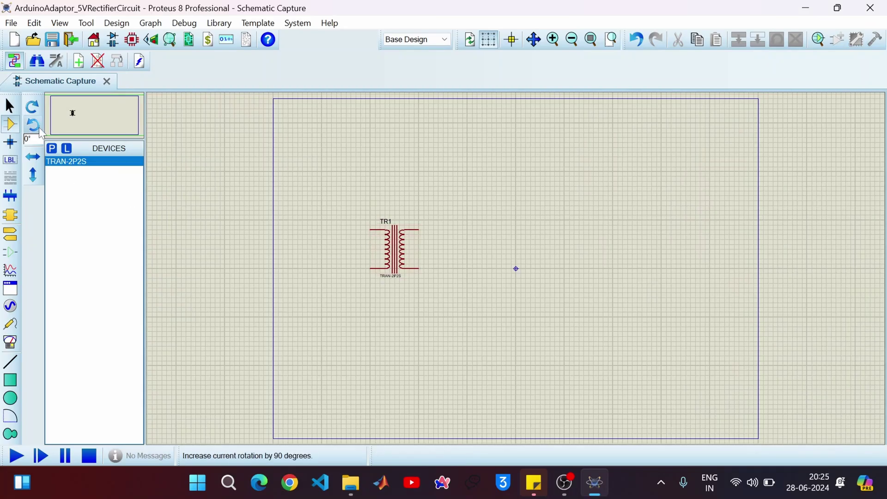
left_click(51, 148)
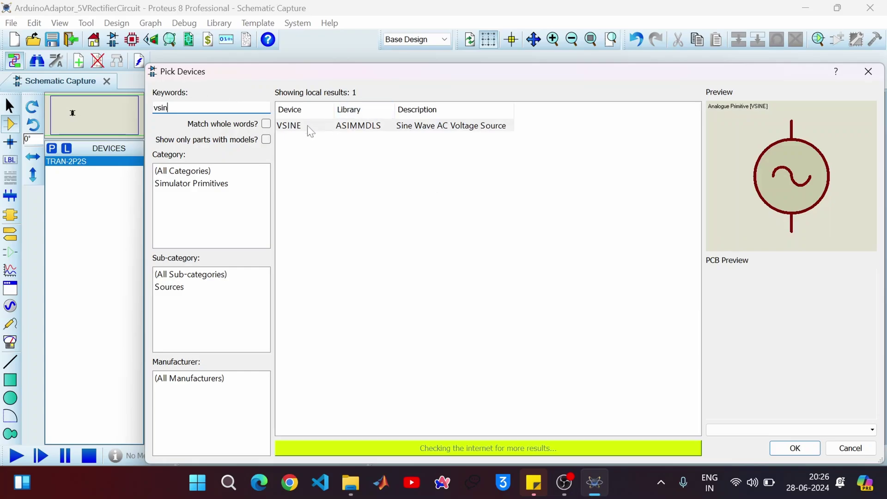
left_click(806, 454)
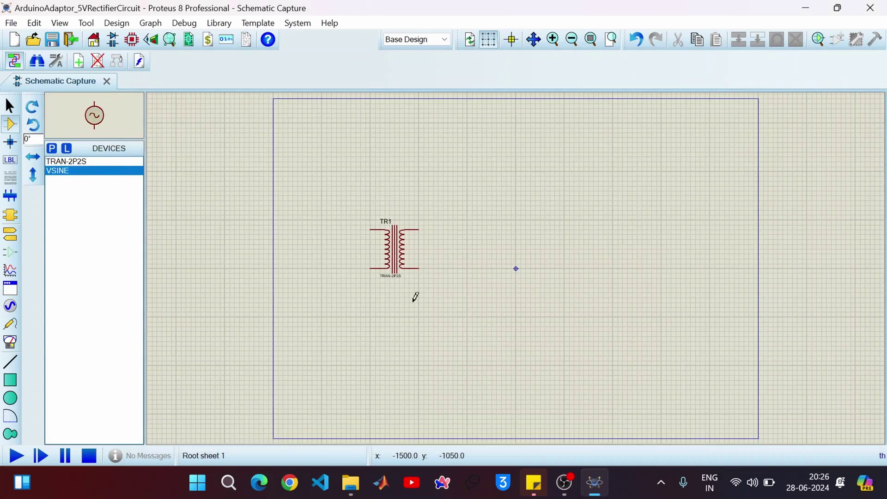
left_click(326, 254)
left_click(337, 250)
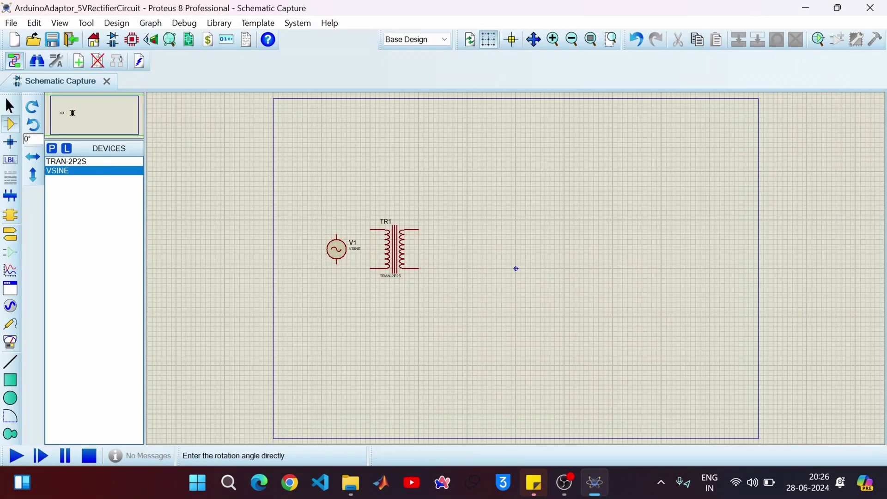
- Add the DFLR1400 diode and place D1–D4 in two rows right of TR1
left_click(52, 148)
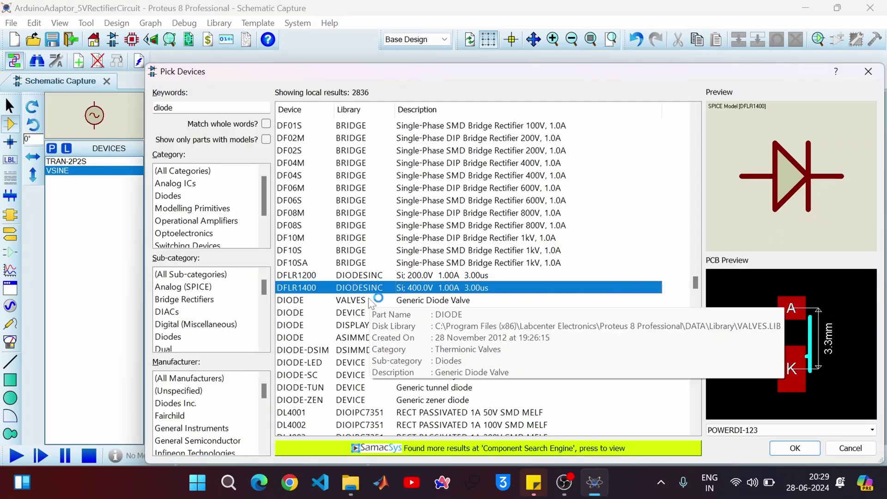
double_click(327, 289)
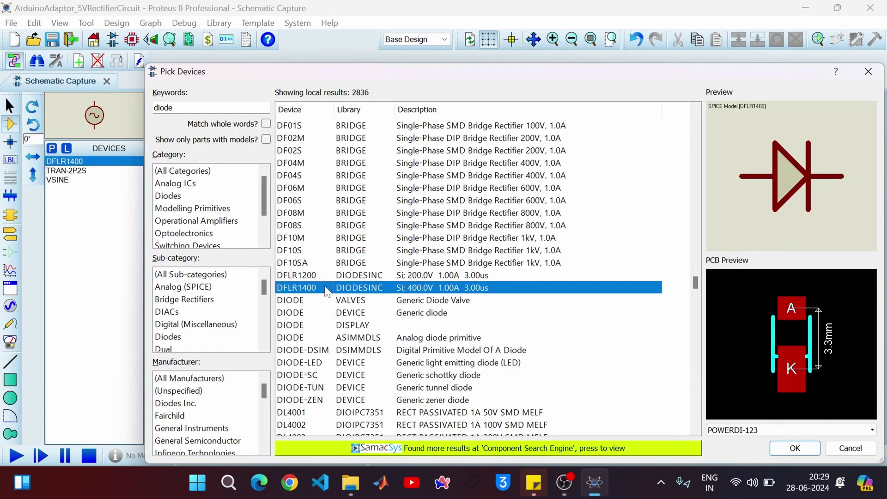
left_click(795, 447)
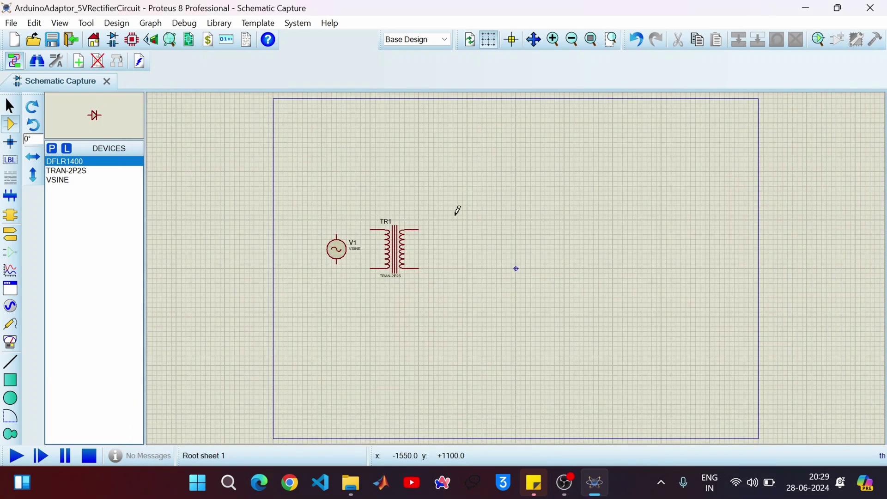
left_click(463, 215)
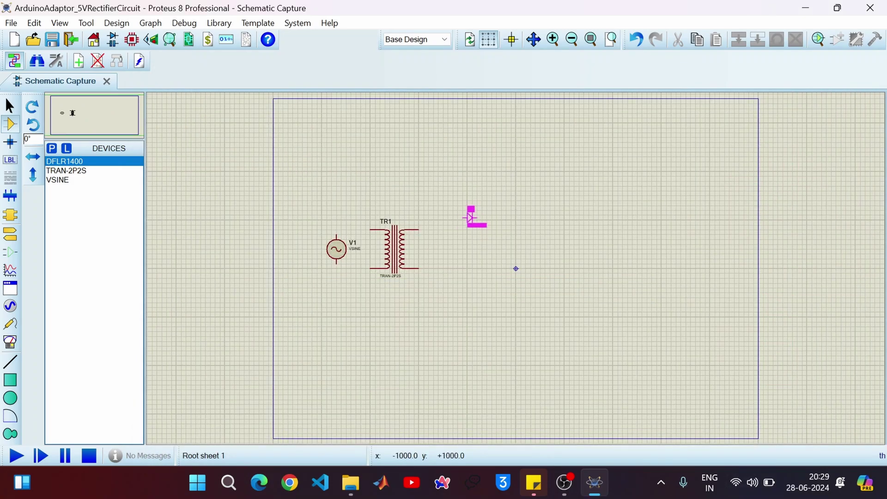
left_click(466, 222)
left_click(517, 216)
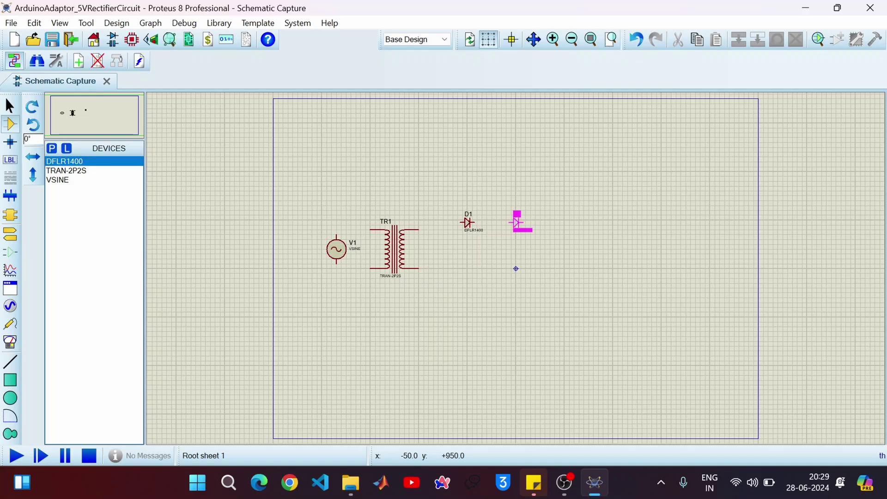
left_click(519, 220)
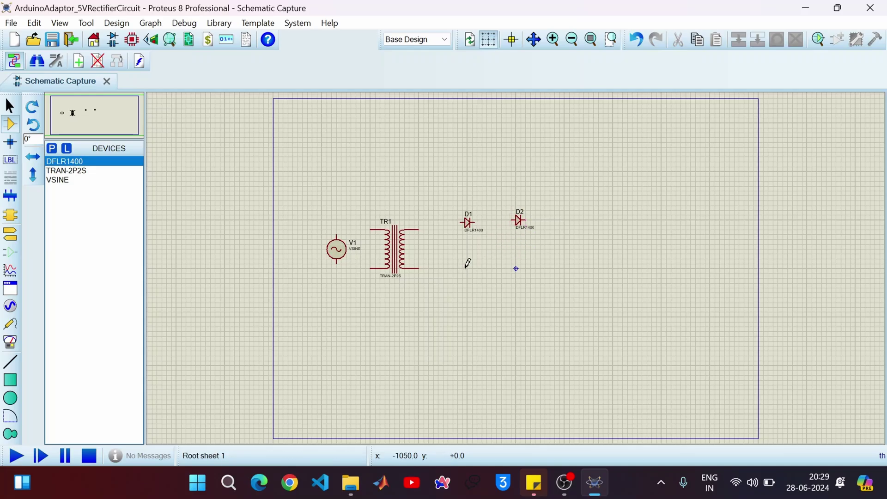
left_click(468, 264)
left_click(469, 267)
left_click(529, 265)
left_click(517, 270)
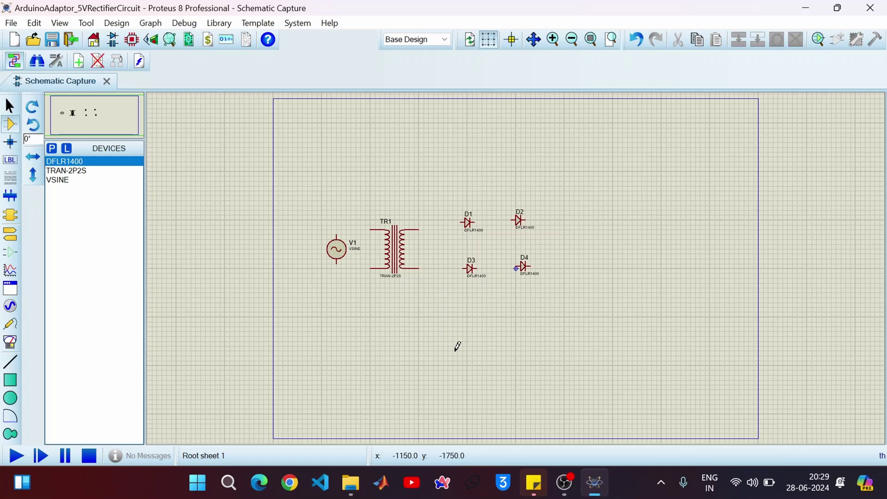
- Place capacitor C1 to the right of the diodes
left_click(52, 148)
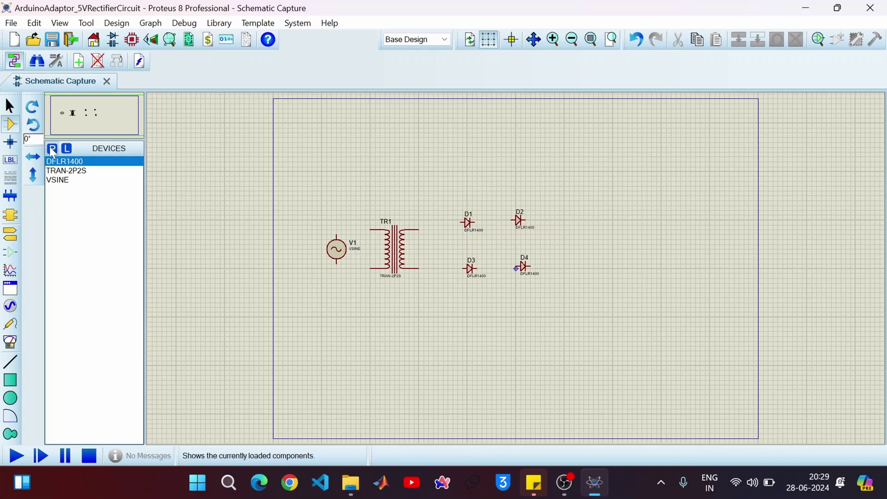
type("capa")
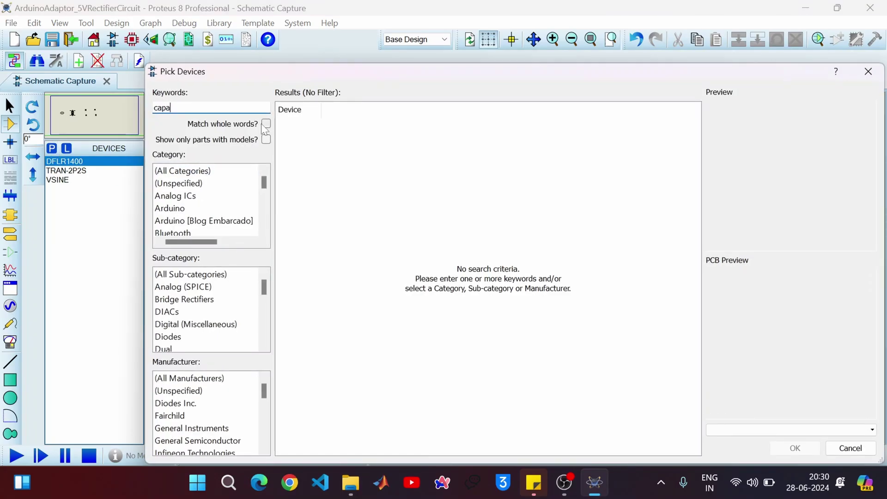
type("citor")
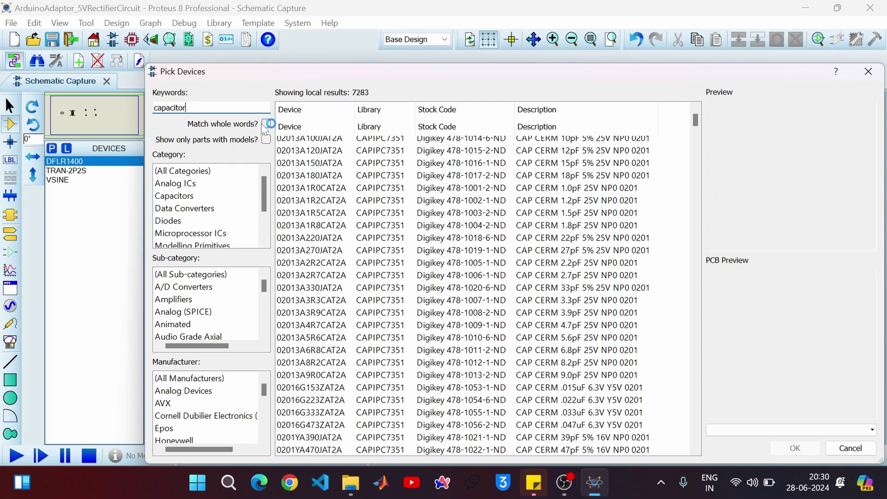
scroll(377, 244, "down", 3)
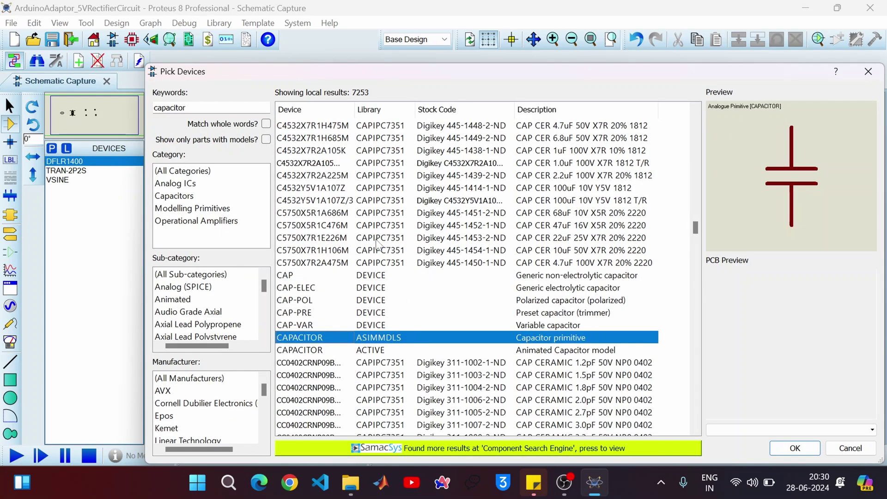
left_click(795, 451)
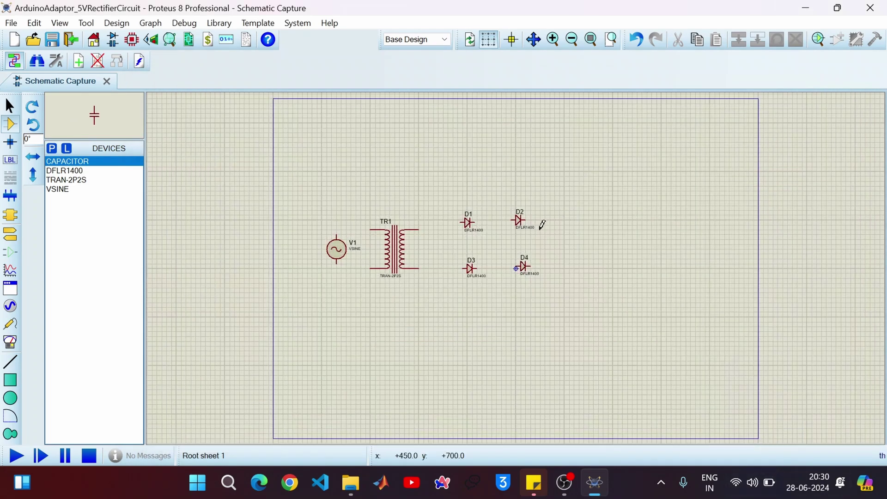
left_click(594, 239)
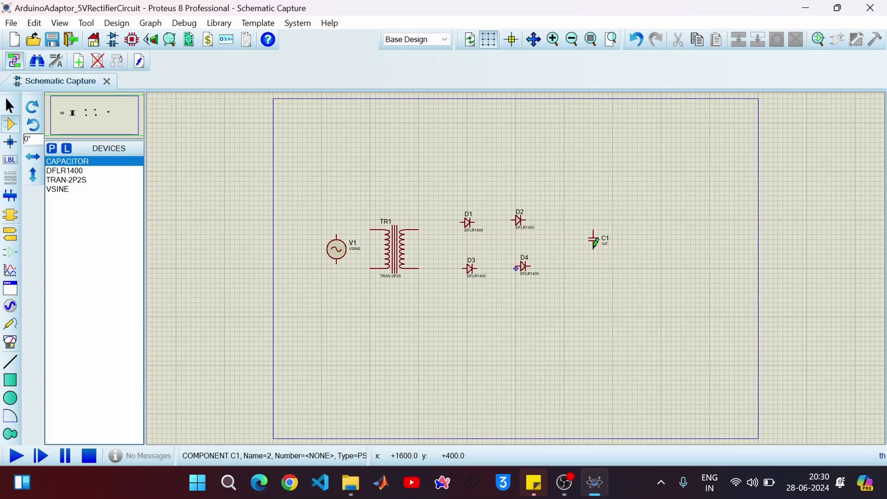
- Place a 10k resistor R1 right of C1 and rotate it upright
left_click(52, 148)
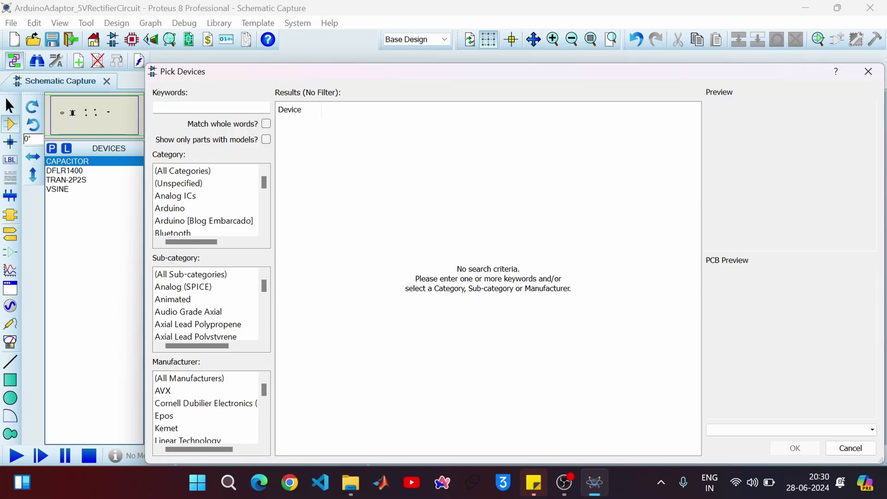
type("resistor")
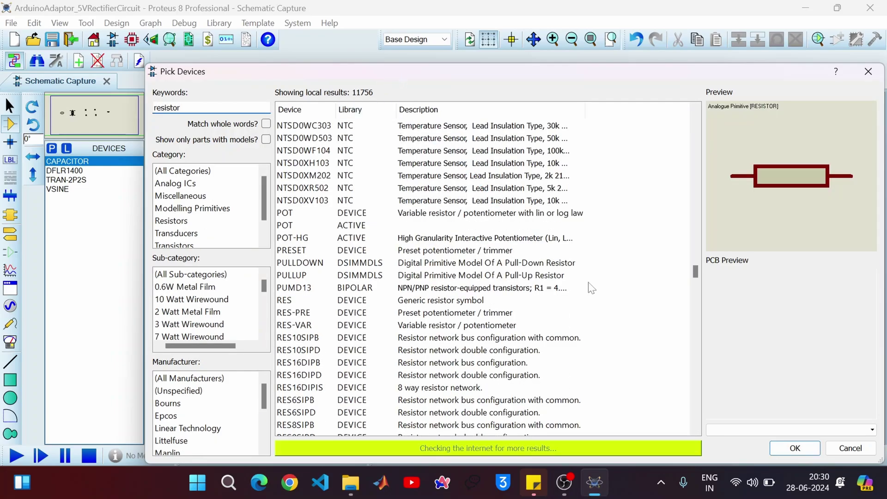
left_click(795, 448)
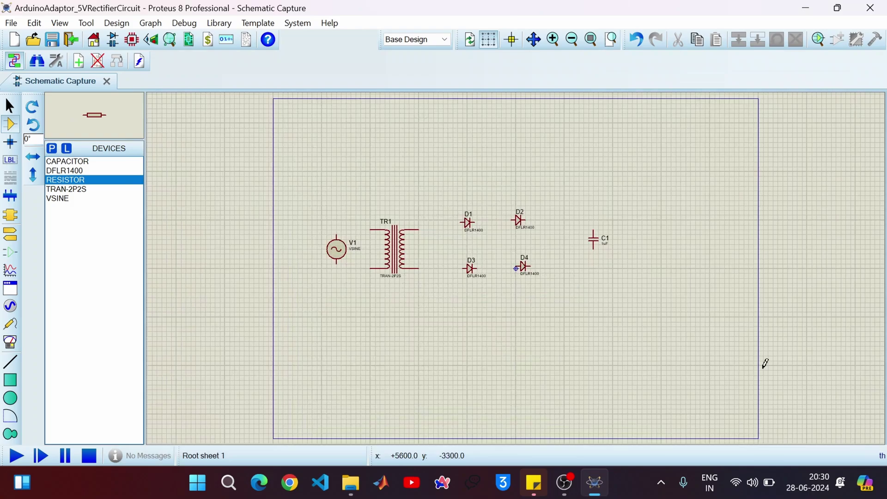
left_click(643, 234)
left_click(643, 235)
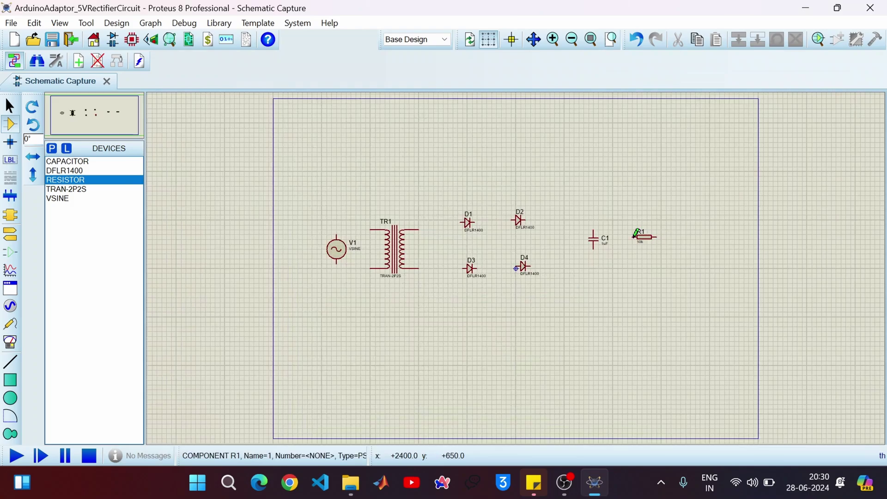
right_click(643, 233)
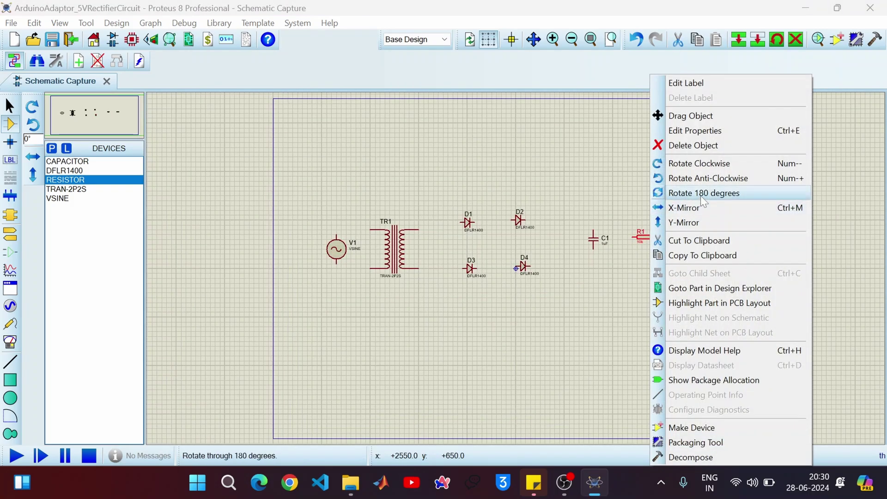
left_click(703, 178)
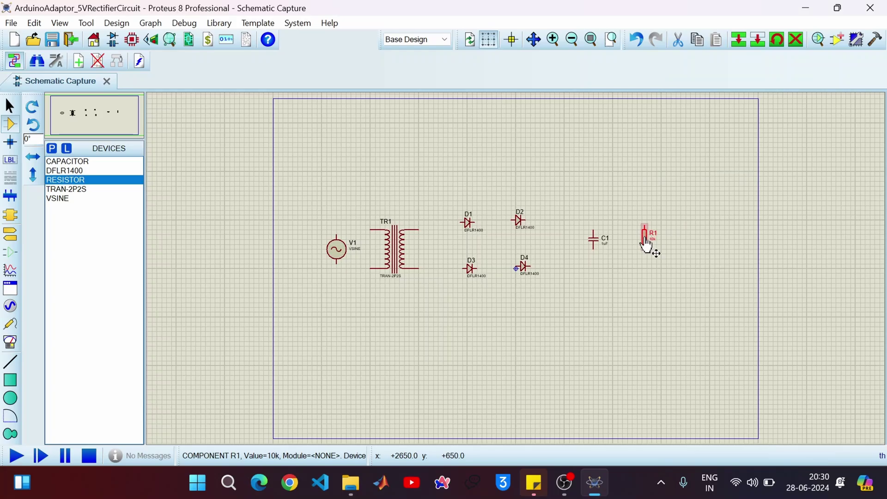
left_click_drag(649, 239, 640, 239)
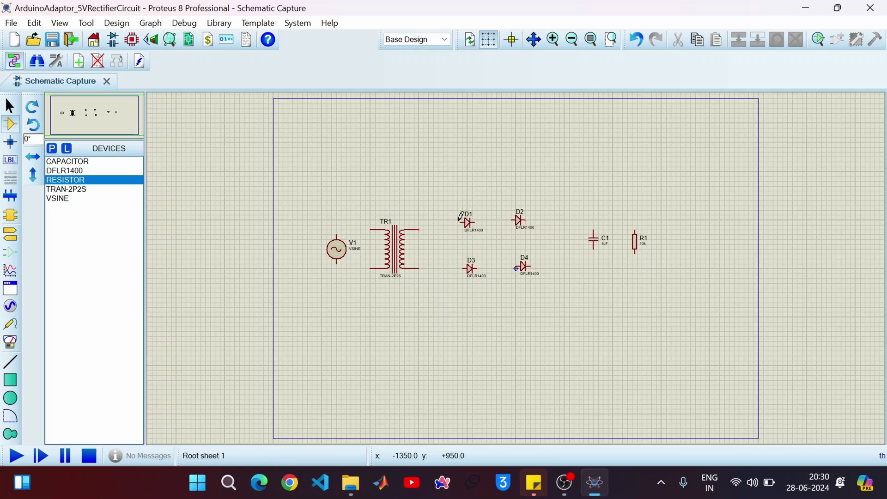
- Wire D1 to D2, reposition D2 and D4, and wire D2 to D4
left_click(475, 221)
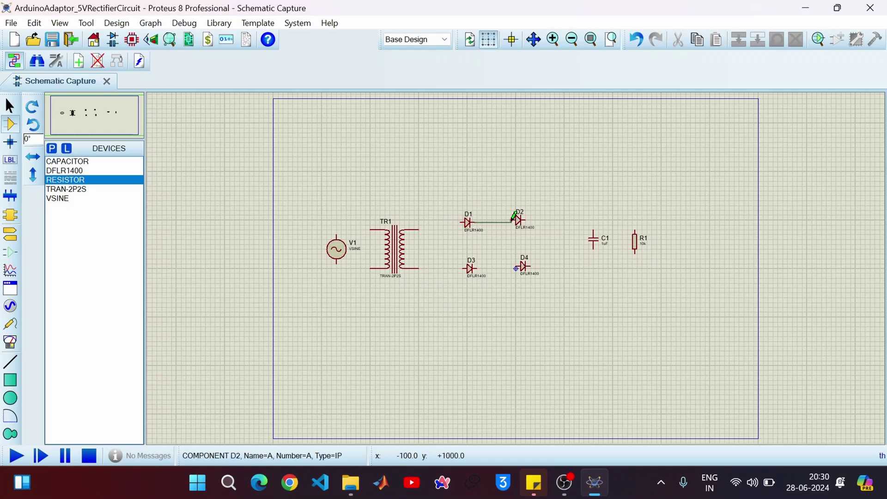
left_click(520, 224)
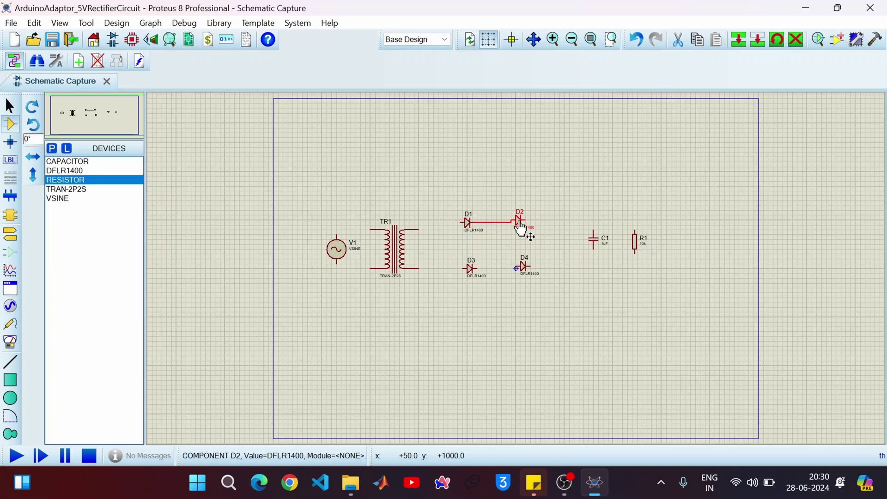
scroll(521, 229, "up", 1)
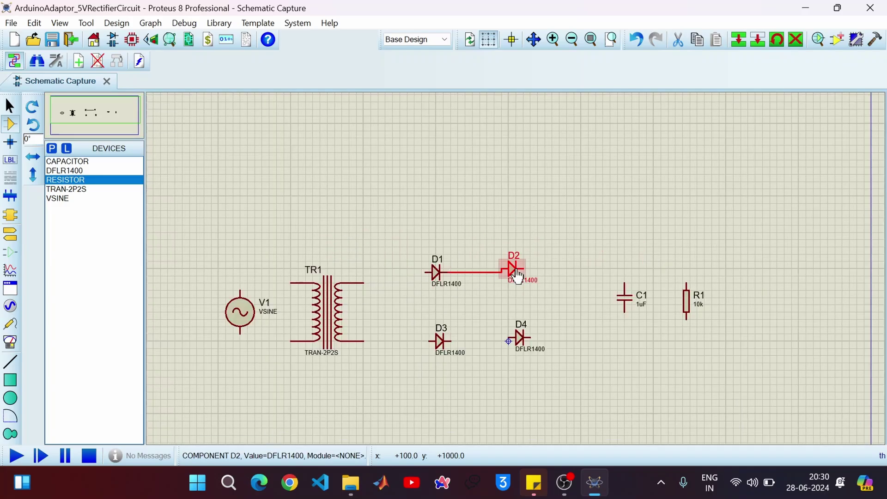
scroll(517, 278, "up", 1)
left_click_drag(514, 273, 517, 274)
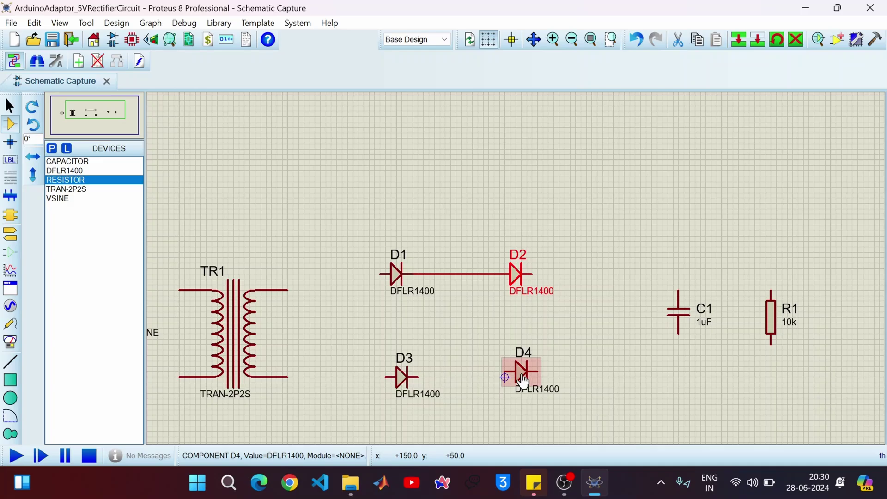
left_click_drag(524, 382, 505, 378)
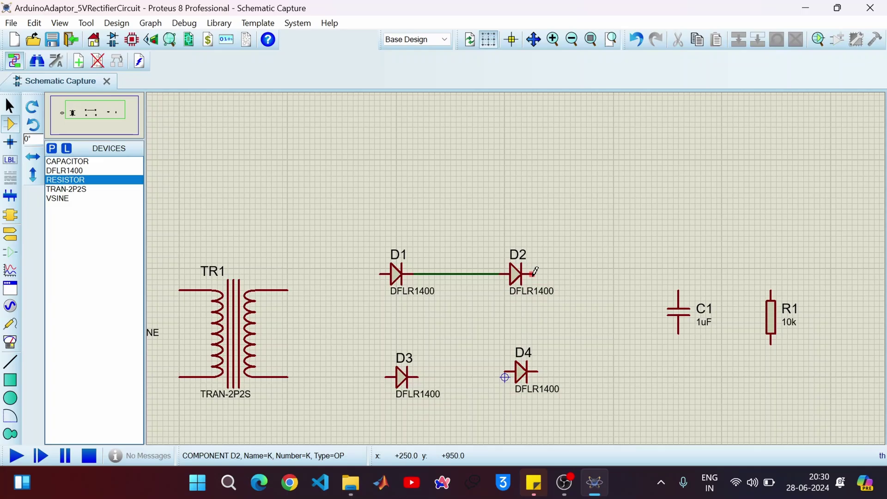
left_click(535, 272)
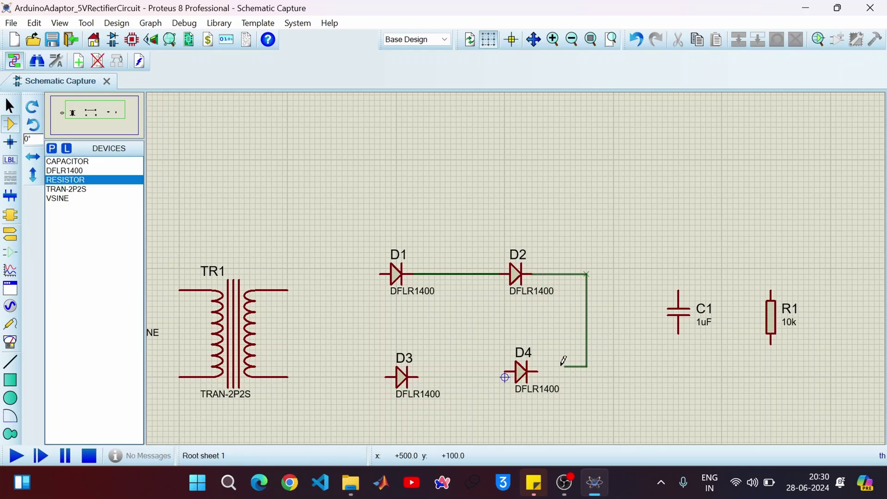
left_click(537, 371)
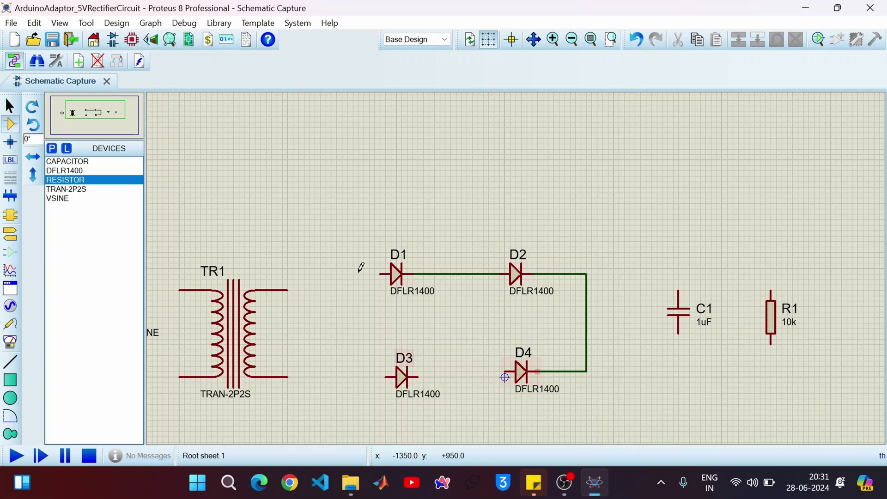
- Wire D1 to D3, align D4 level with D3, and wire D3 to D4
left_click(381, 273)
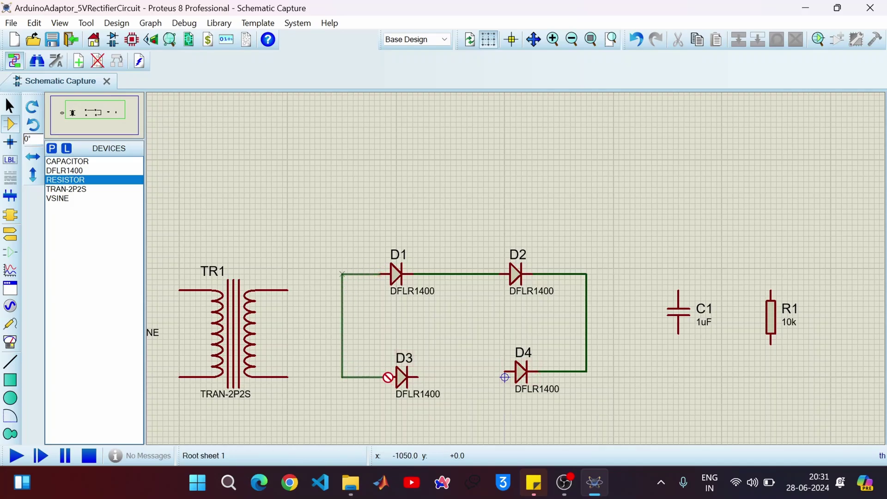
left_click(386, 377)
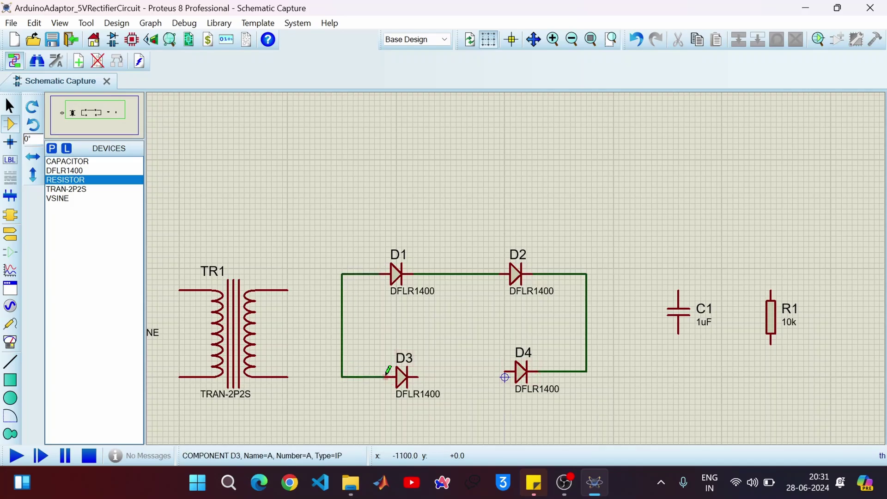
left_click(420, 377)
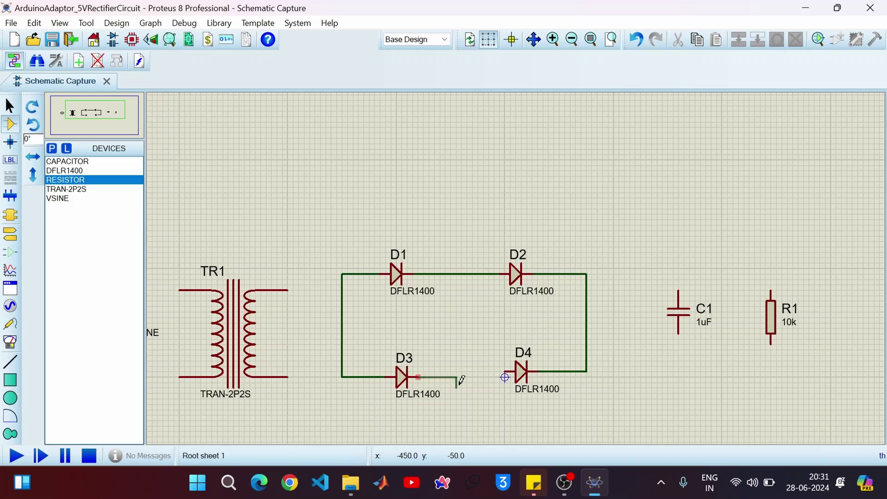
right_click(491, 371)
left_click(520, 375)
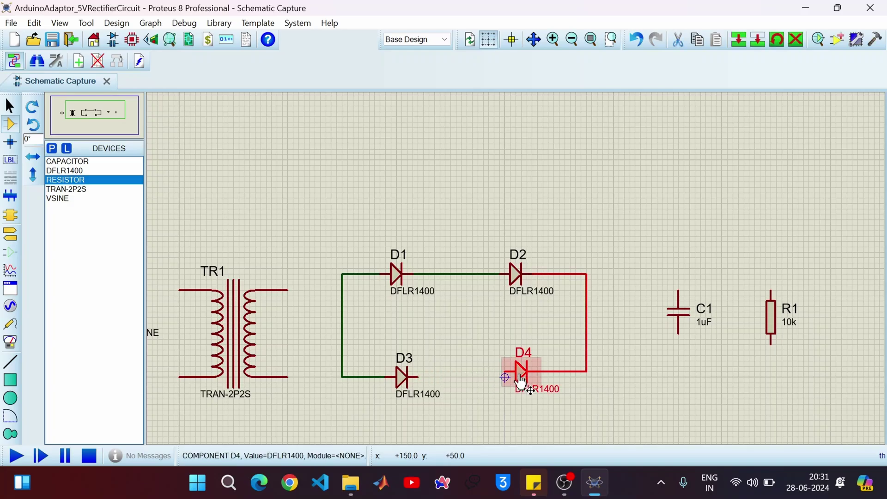
left_click_drag(520, 382, 520, 378)
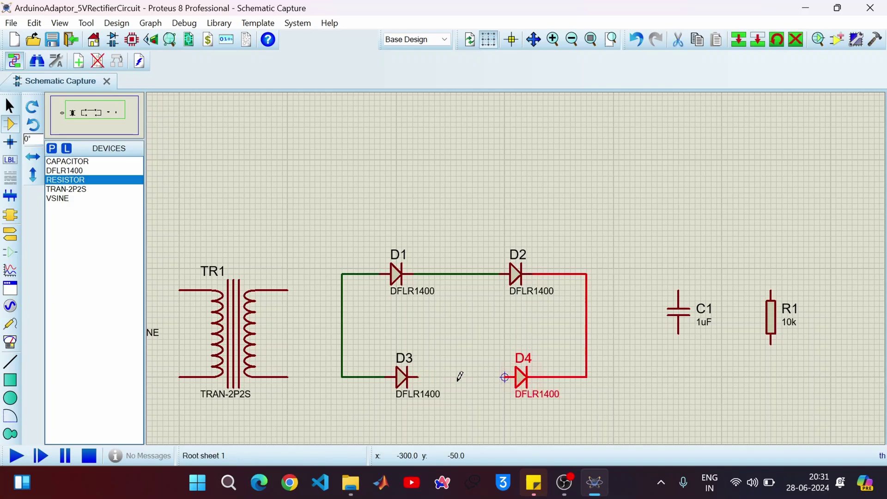
left_click(424, 374)
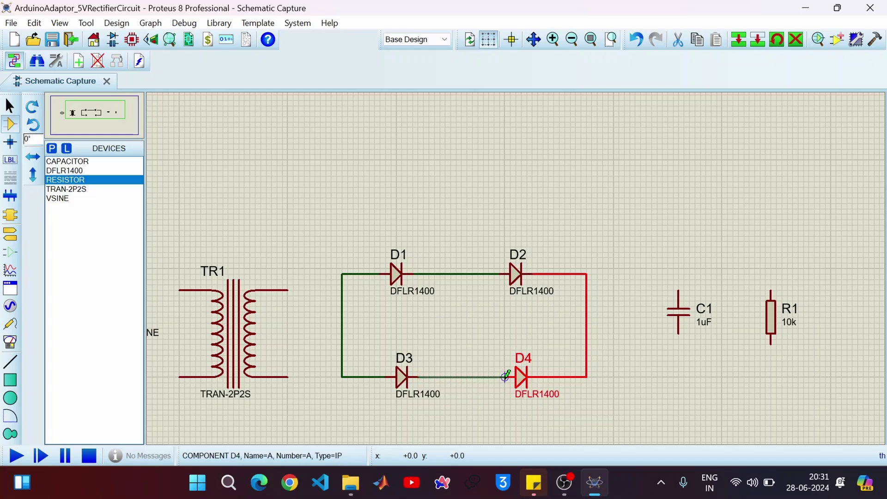
left_click(505, 377)
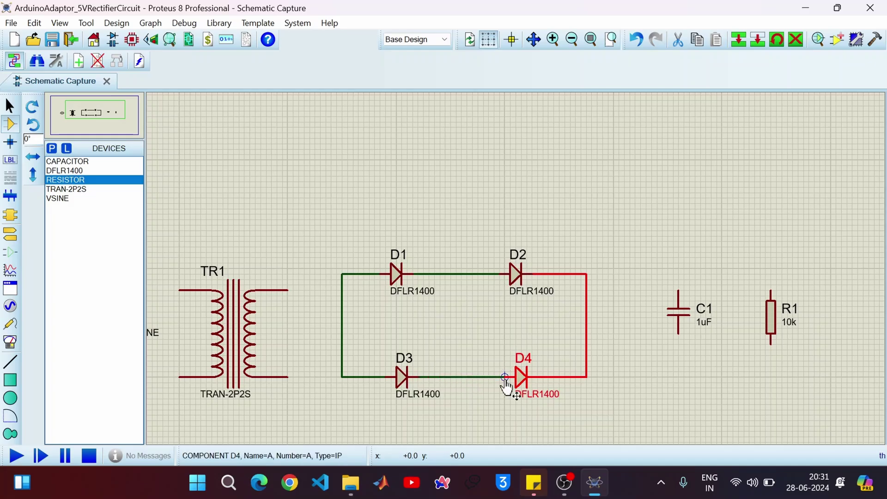
- Wire TR1's secondary outputs to the D1–D2 and D3–D4 bridge junctions
left_click(288, 290)
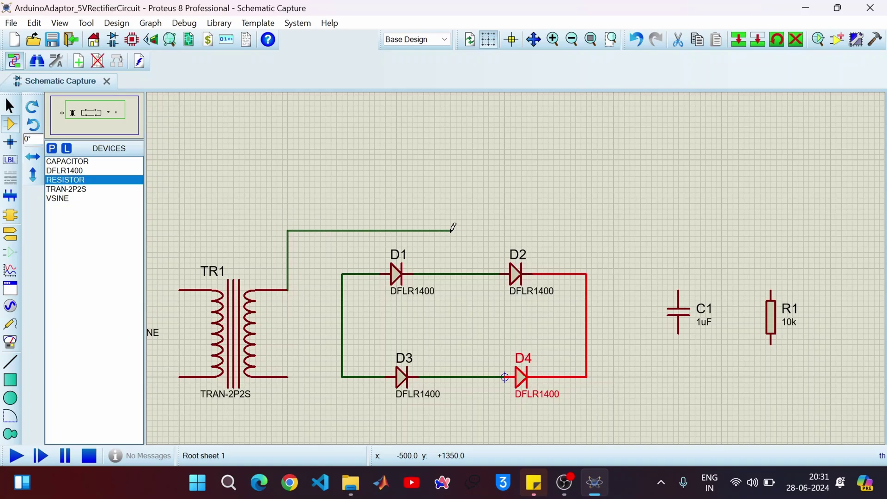
left_click(461, 275)
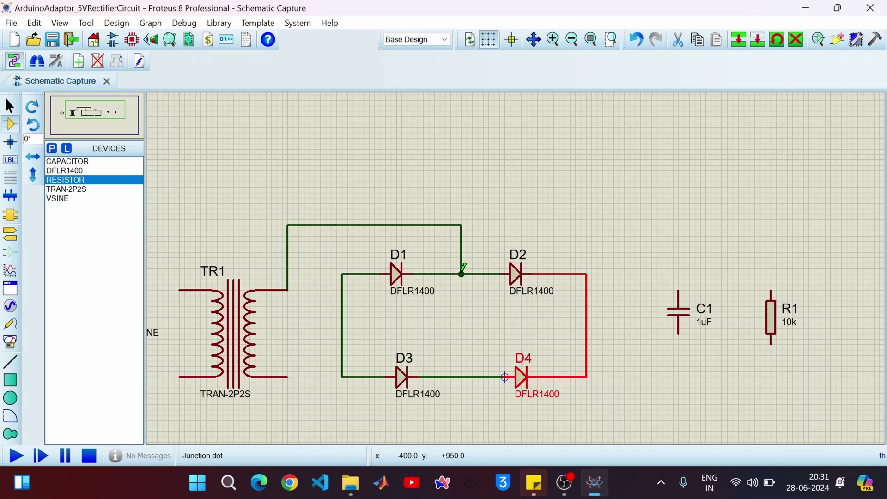
left_click(289, 377)
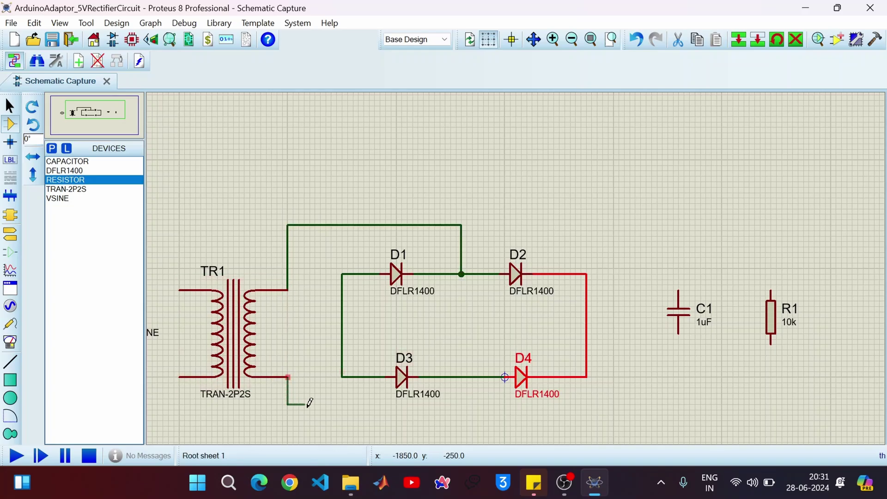
left_click(467, 418)
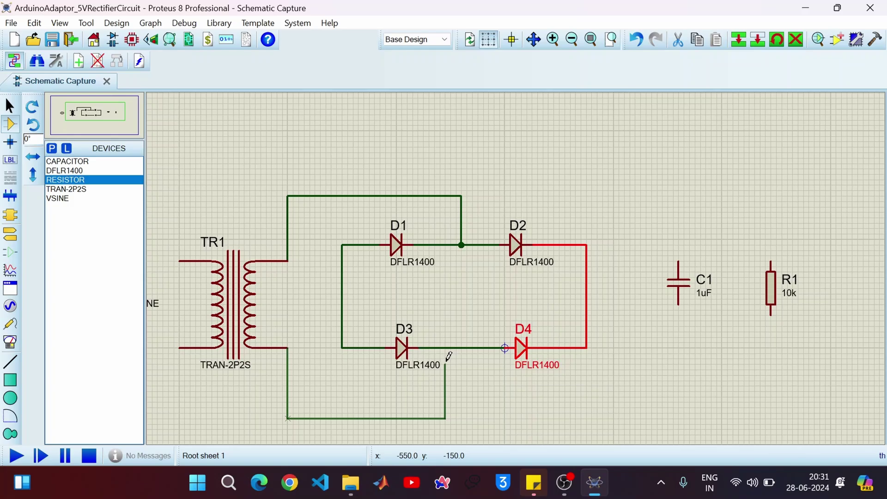
left_click(467, 346)
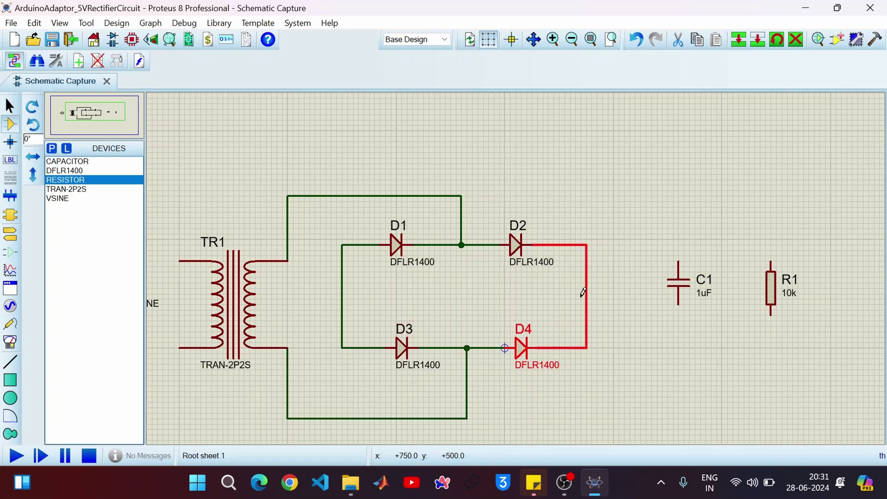
- Connect C1's lower pin to the D1–D3 node and its top to the D2–D4 net
left_click(342, 293)
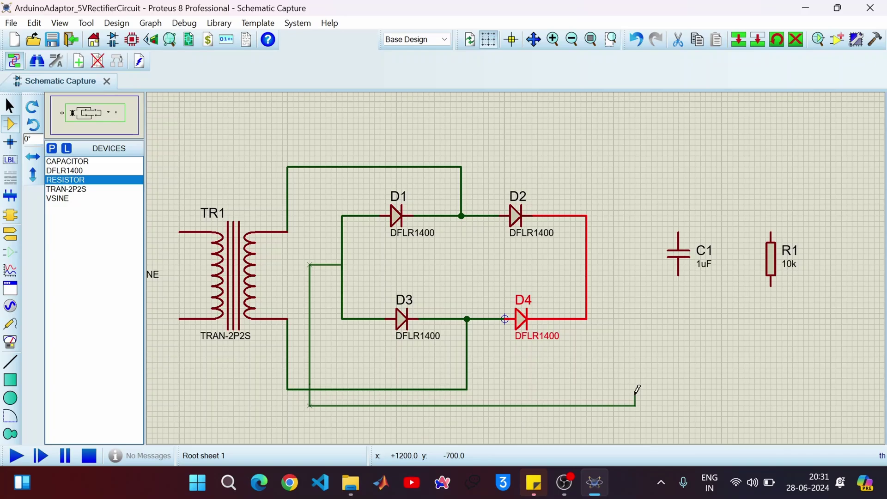
left_click(682, 276)
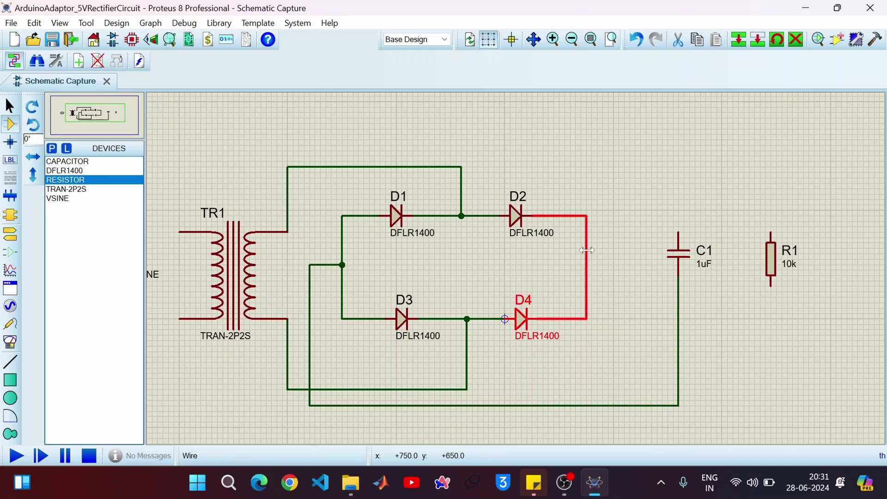
left_click(679, 232)
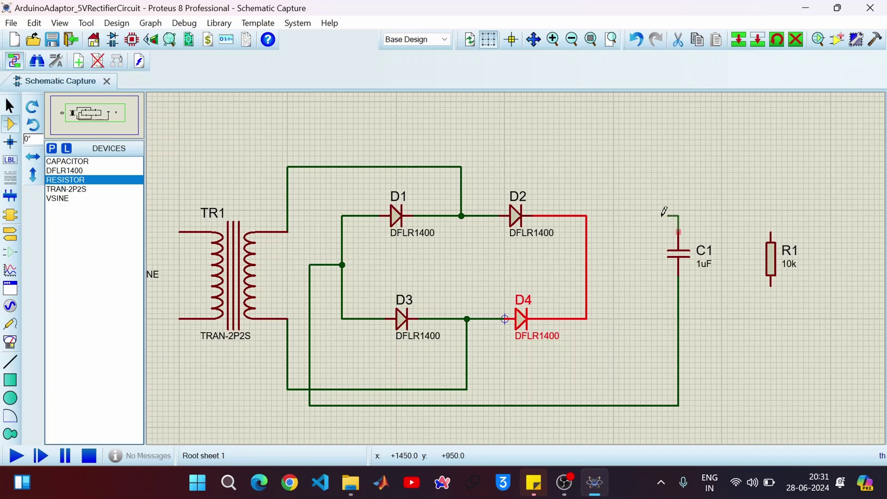
left_click(589, 217)
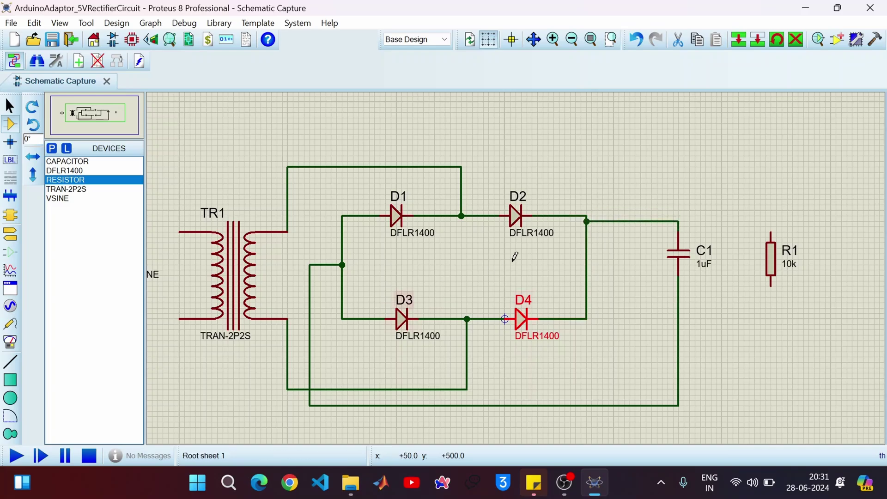
scroll(545, 242, "down", 1)
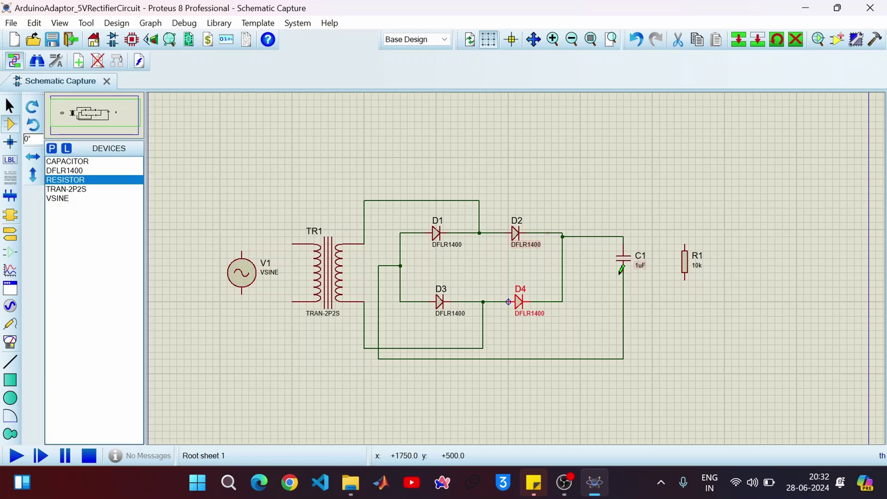
- Wire R1 in parallel with C1, top to top and bottom to bottom
left_click(625, 235)
left_click(685, 243)
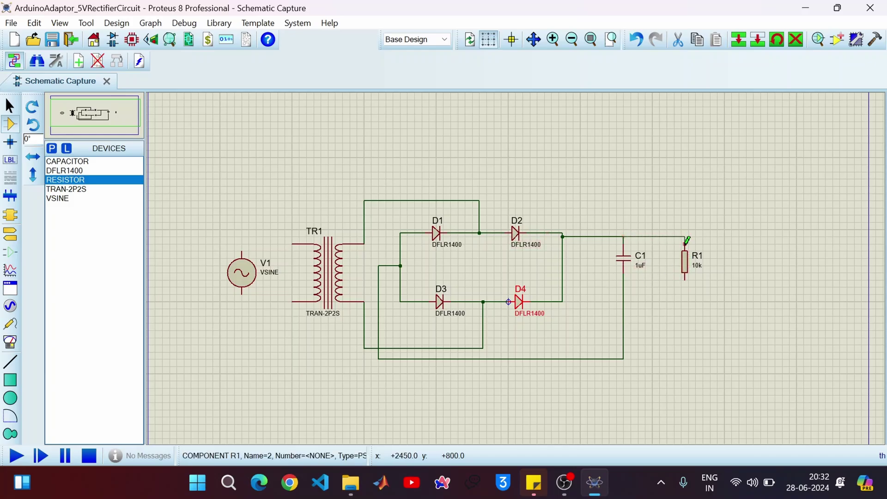
left_click(685, 280)
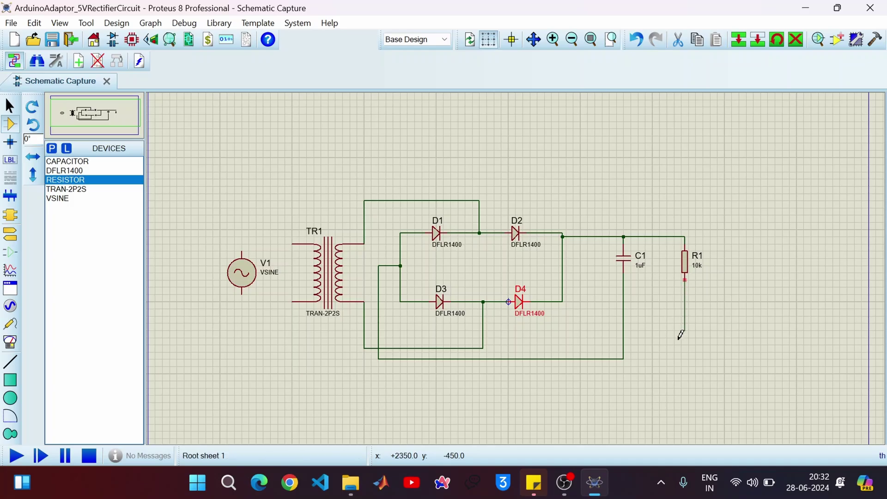
left_click(624, 359)
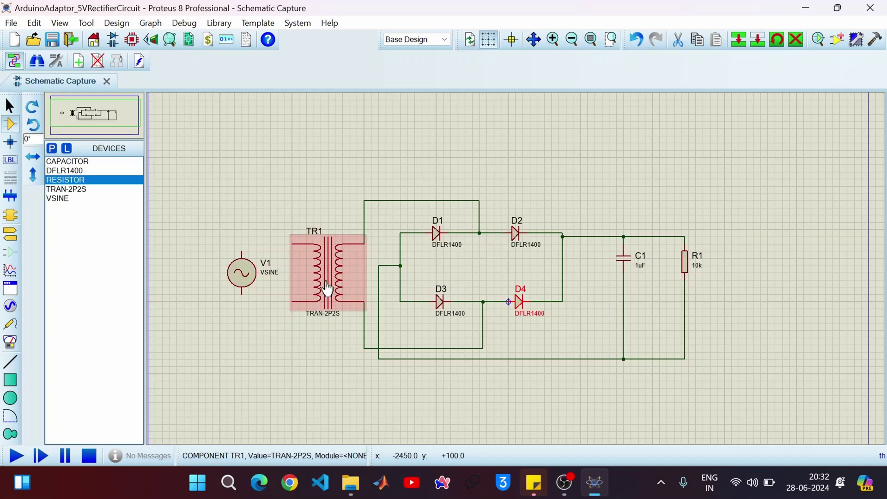
- Connect V1's top and bottom pins to TR1's primary winding
left_click(299, 247)
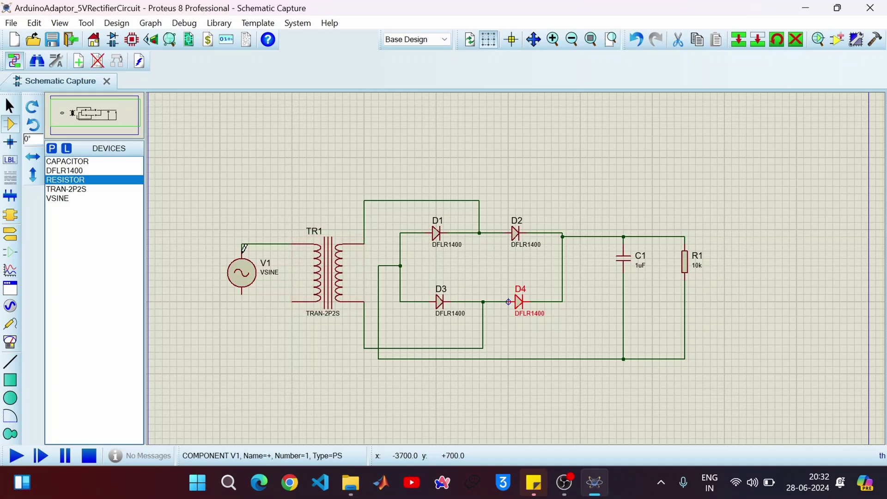
left_click(243, 252)
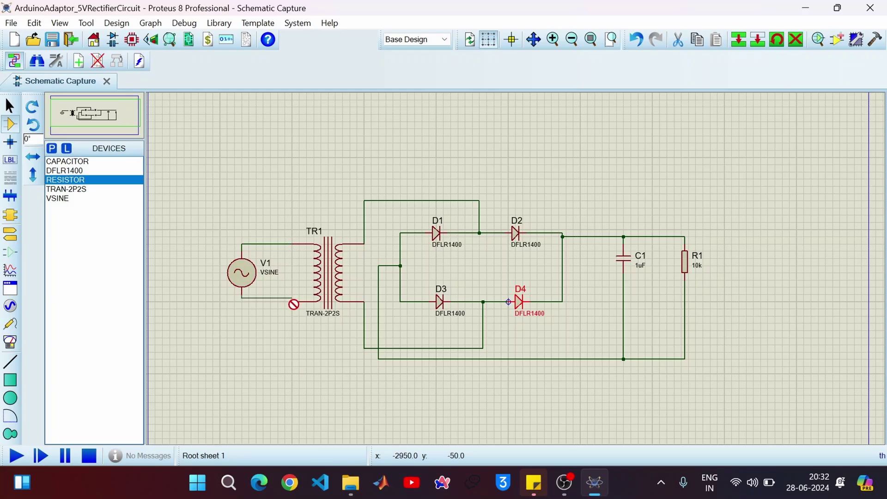
scroll(296, 305, "up", 1)
scroll(515, 267, "up", 2)
left_click(503, 255)
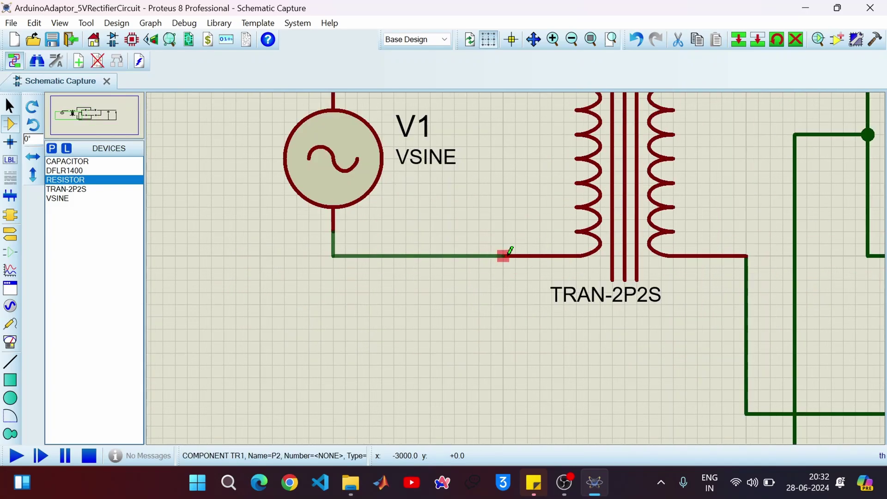
scroll(509, 253, "down", 3)
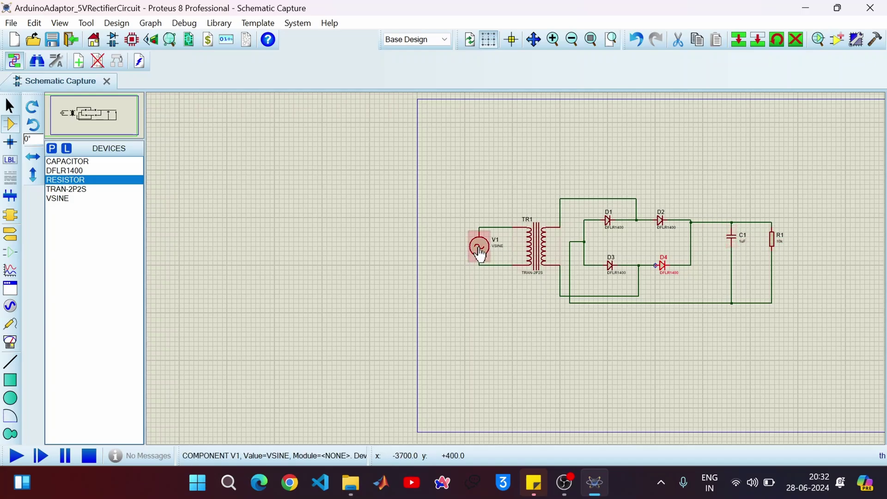
- Set sine source V1 to amplitude 331 and frequency 50Hz
double_click(480, 252)
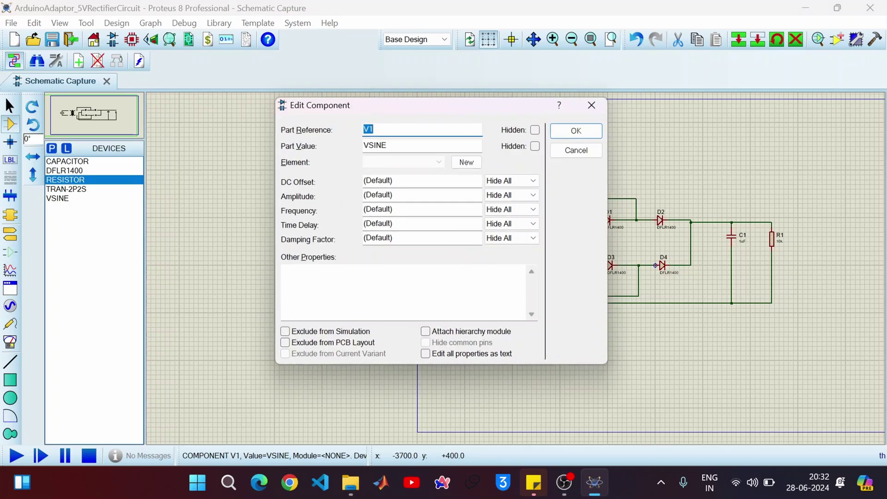
left_click(378, 195)
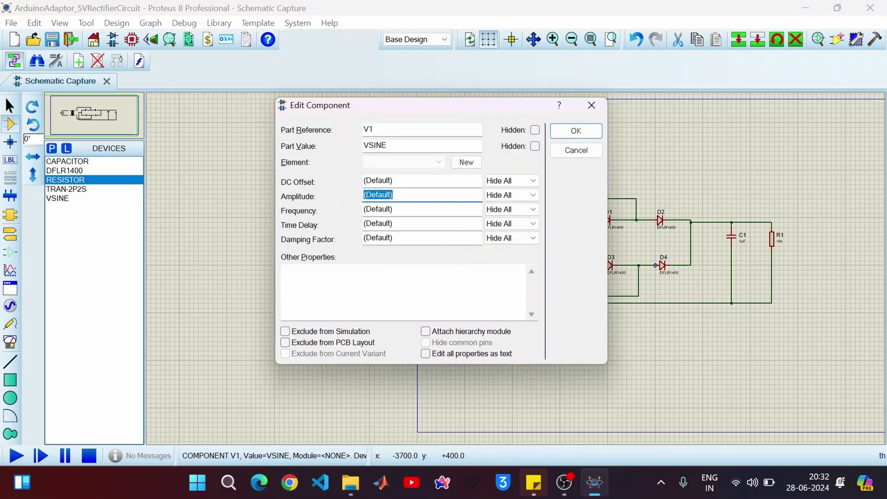
type("331")
key("Tab")
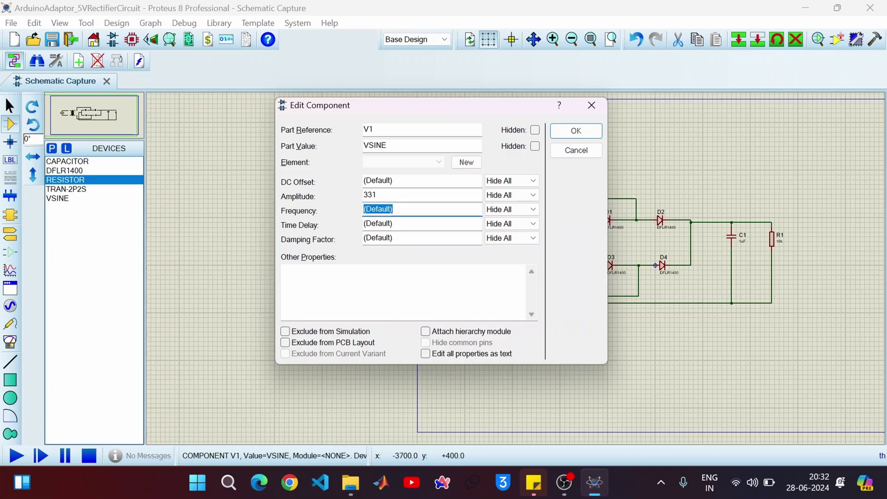
type("50Hz")
left_click(564, 130)
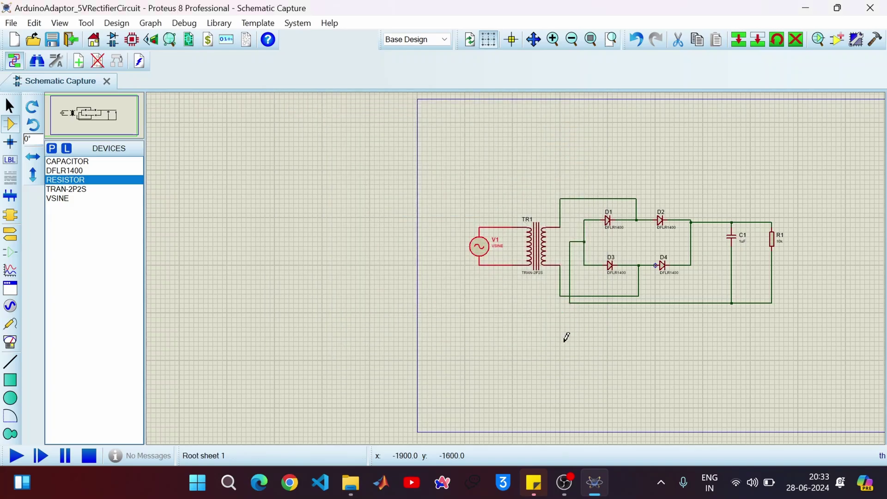
- Change TR1's secondary inductance from 1H to 0.0004, leaving the primary at 1H
left_click(544, 255)
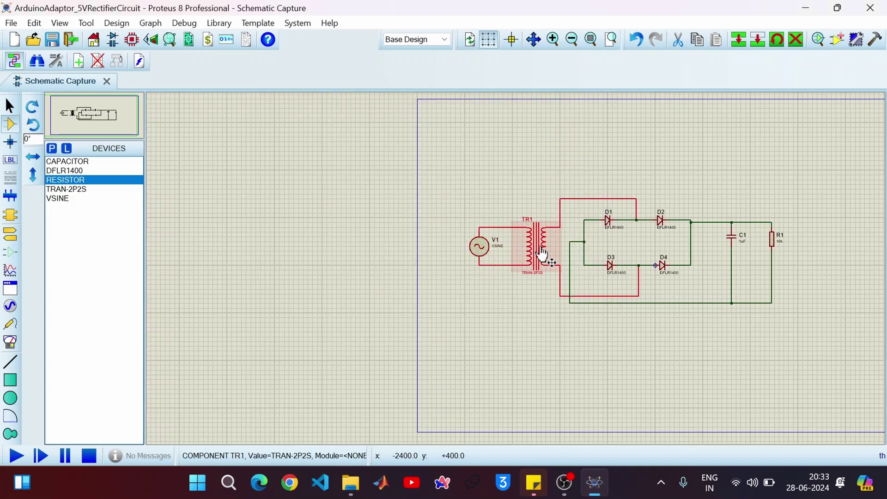
double_click(544, 255)
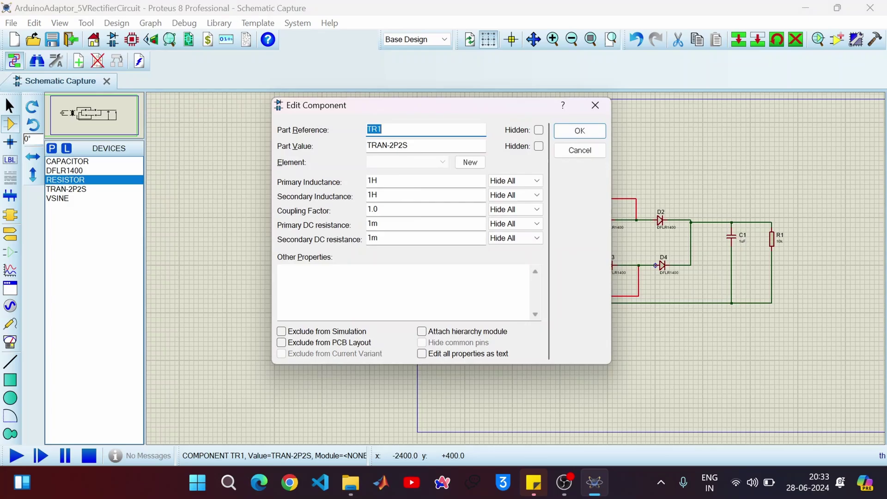
left_click(377, 195)
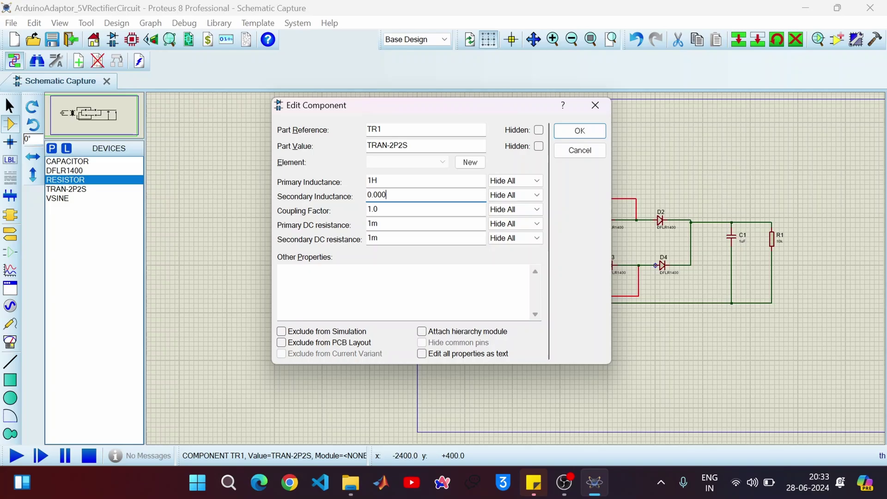
left_click(579, 132)
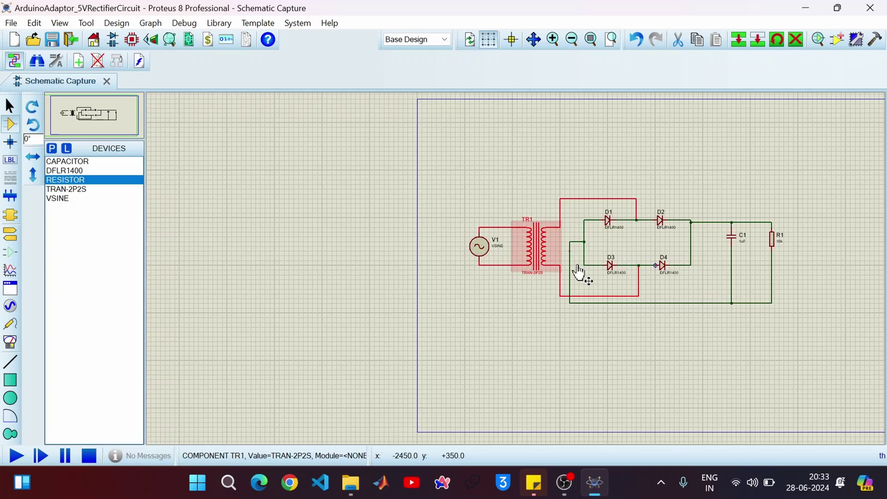
- Set capacitor C1's capacitance to 4700uF
double_click(737, 248)
left_click(376, 156)
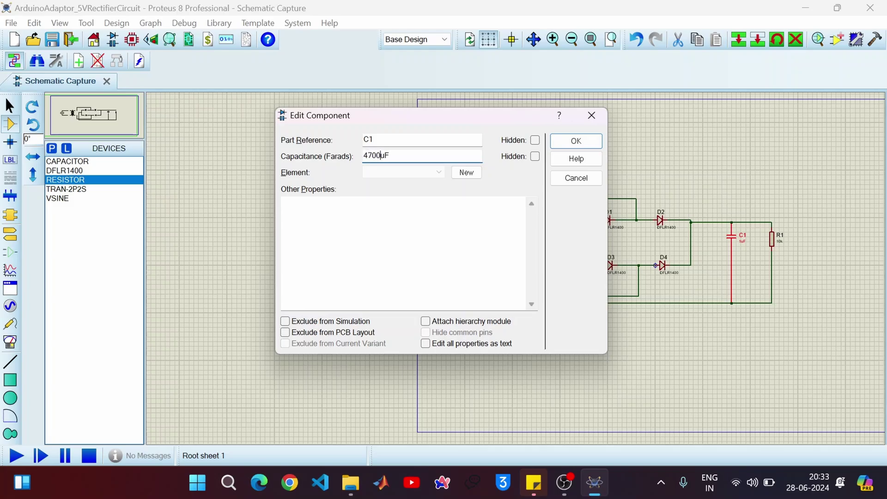
left_click(564, 144)
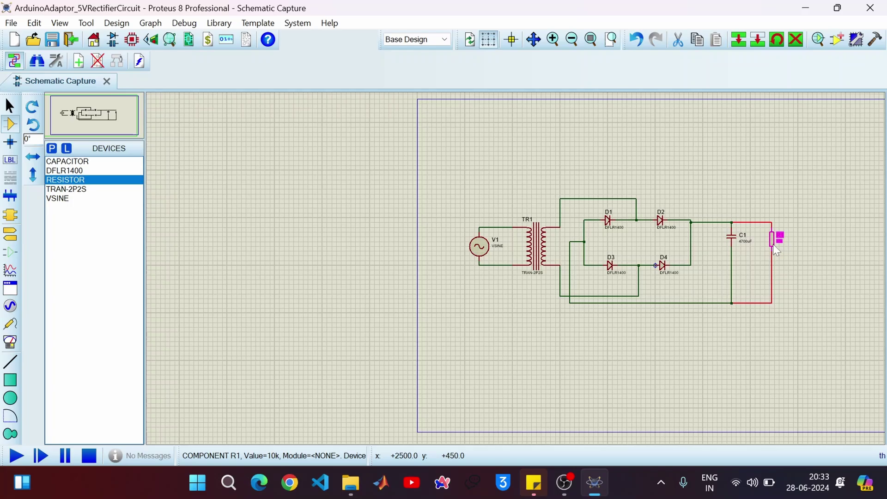
- Change resistor R1's resistance from 10k to 1k
double_click(772, 241)
left_click(370, 156)
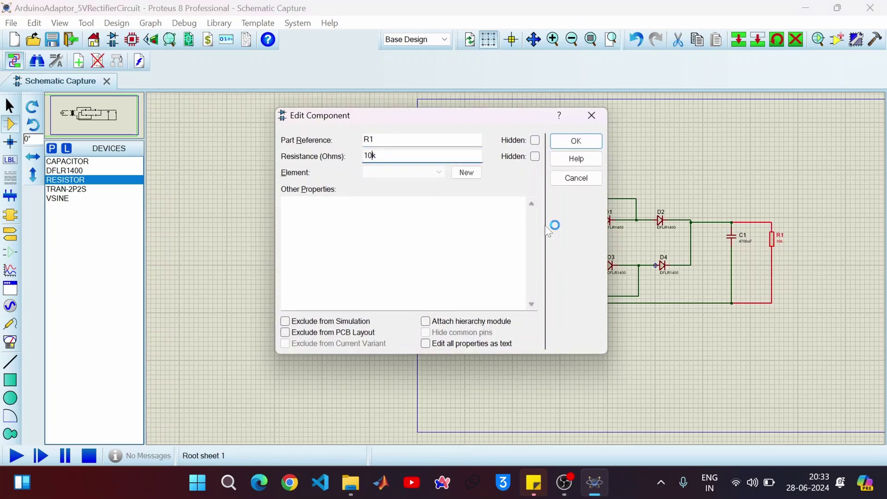
key("BackSpace")
left_click(593, 145)
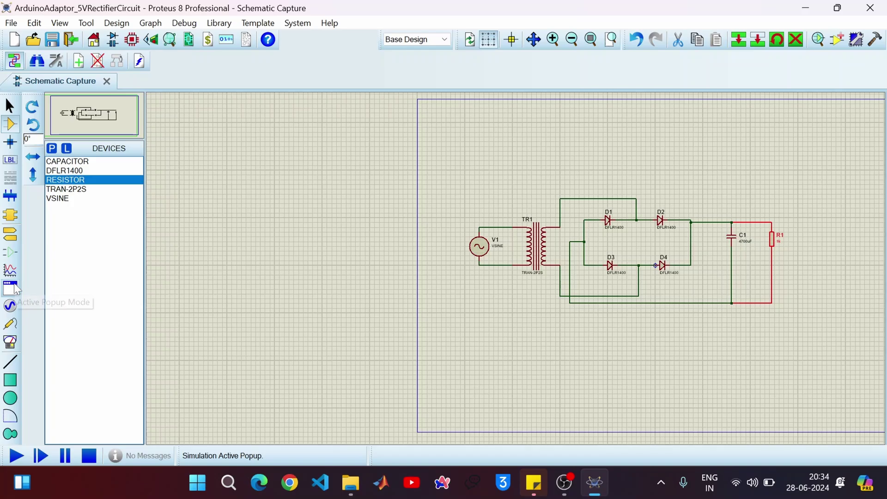
- Place an oscilloscope at the sheet's top right and an AC voltmeter left of V1
left_click(10, 344)
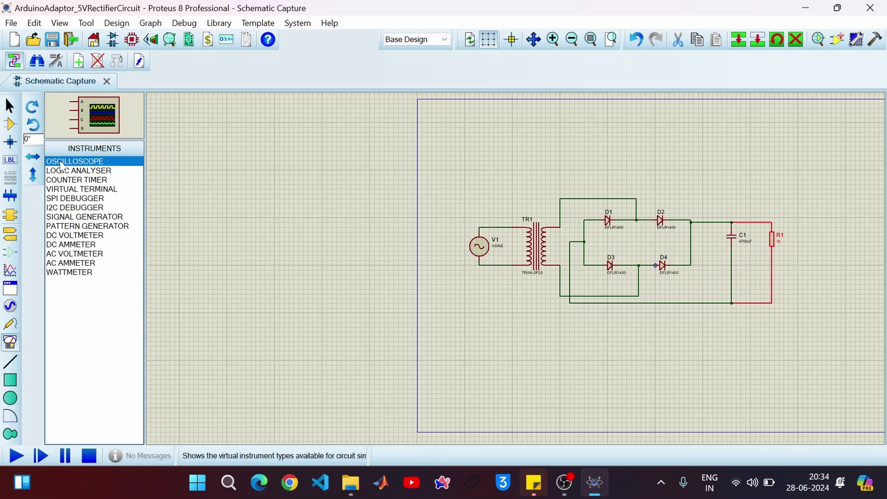
left_click(827, 180)
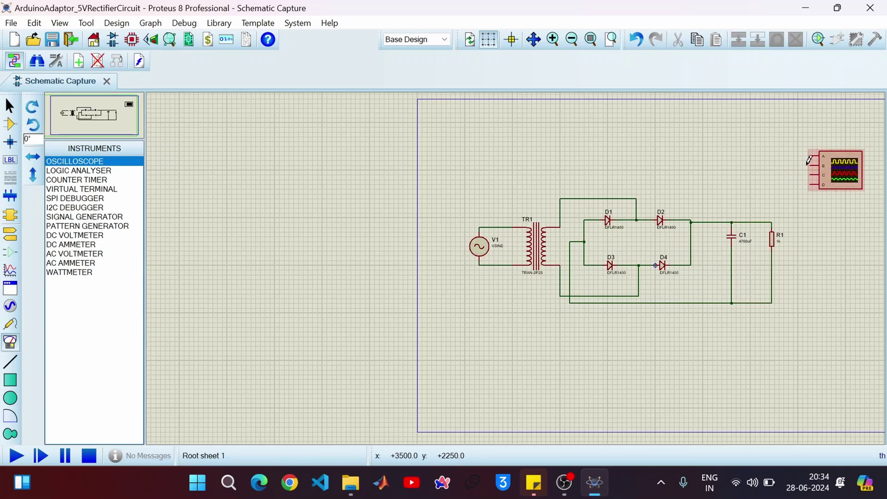
left_click(71, 254)
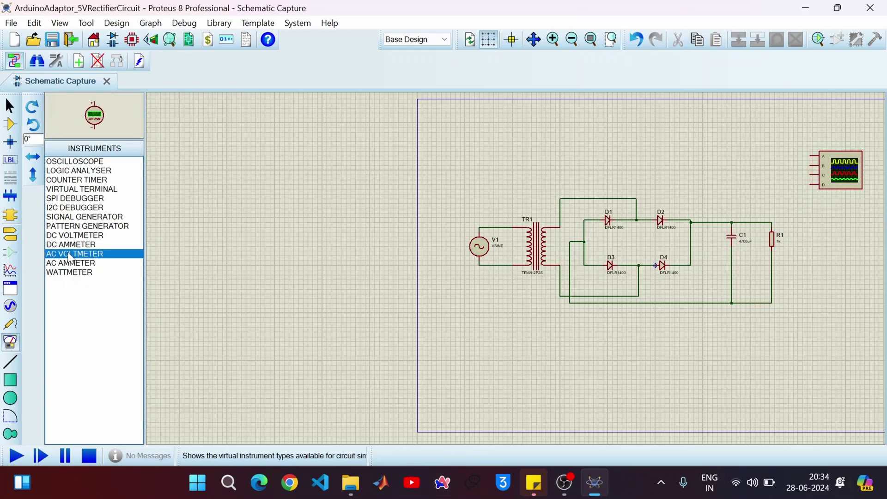
left_click(440, 250)
left_click(440, 252)
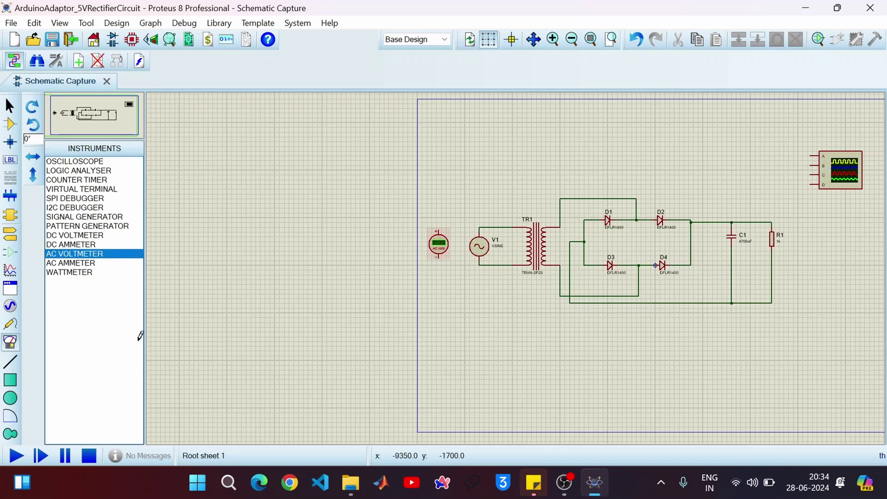
- Place a DC voltmeter to the right of R1
left_click(70, 236)
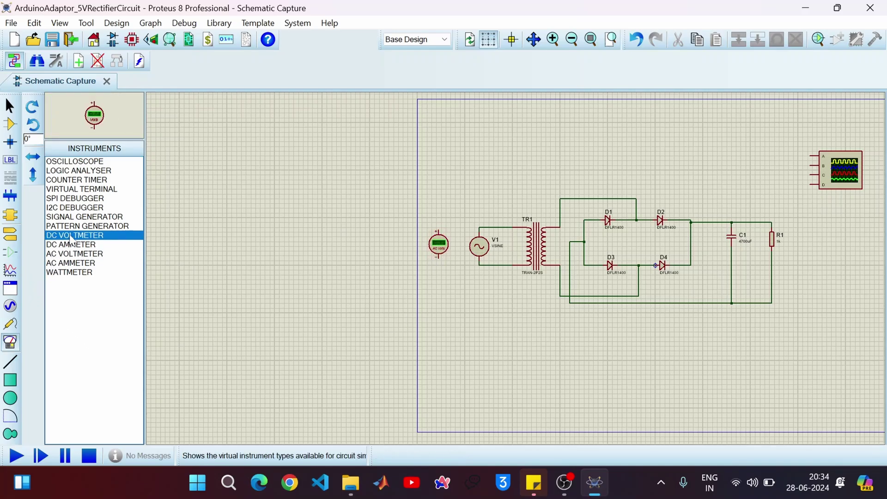
left_click(816, 238)
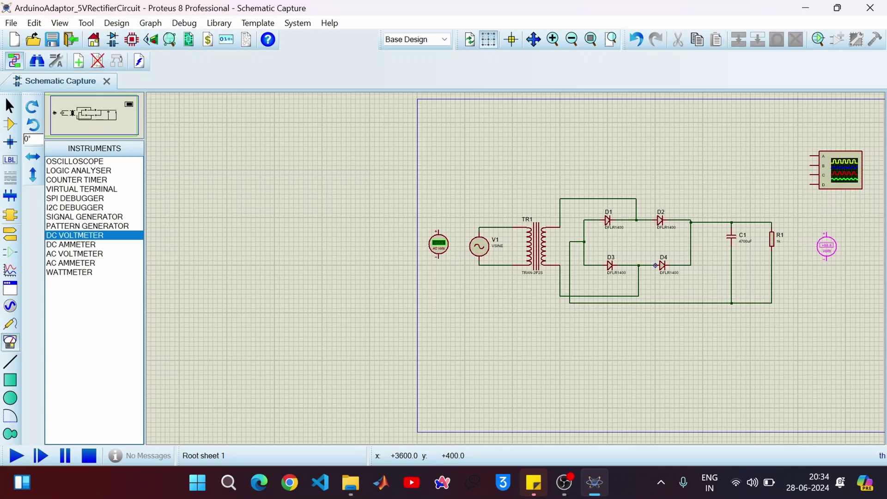
left_click(832, 247)
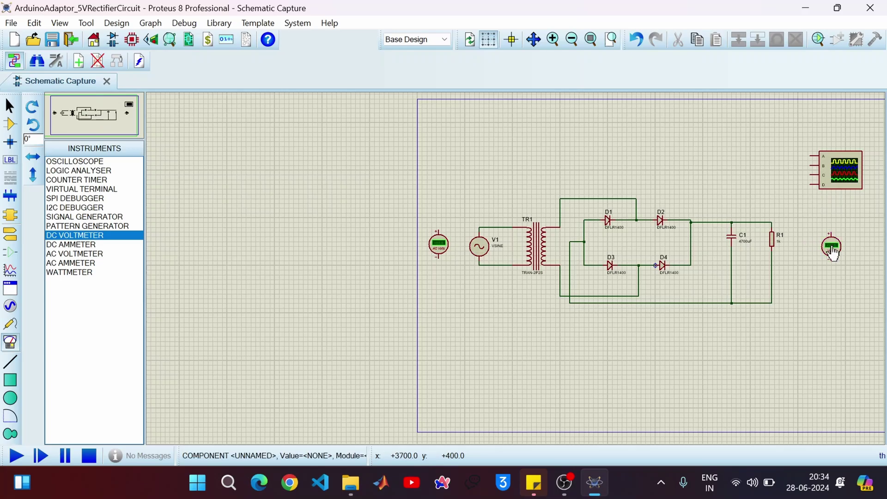
- Wire the DC voltmeter's + pin to R1's top and its − pin to the bottom rail
left_click(772, 221)
left_click(831, 231)
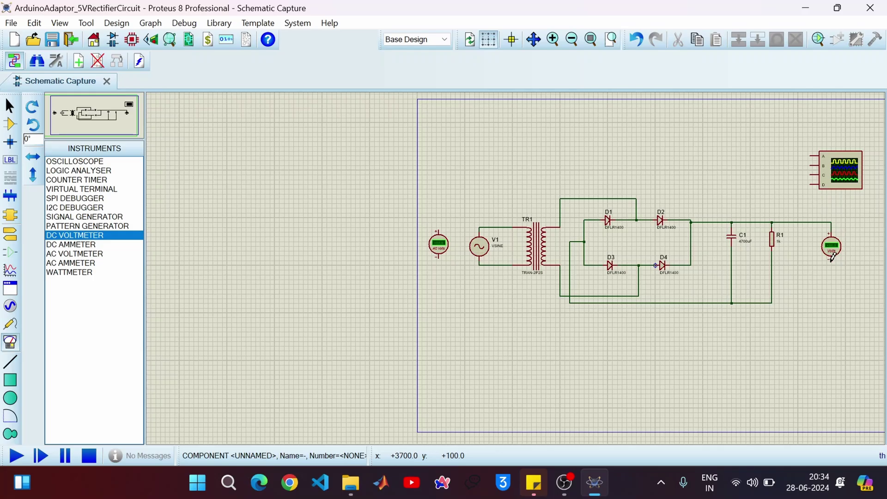
left_click(832, 259)
left_click(772, 303)
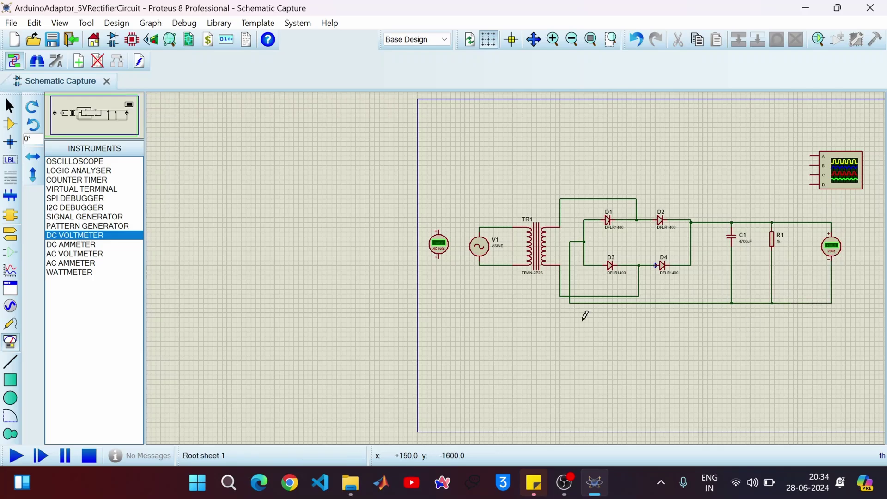
- Wire the AC voltmeter's + and − pins to V1's top and bottom terminals
left_click(441, 227)
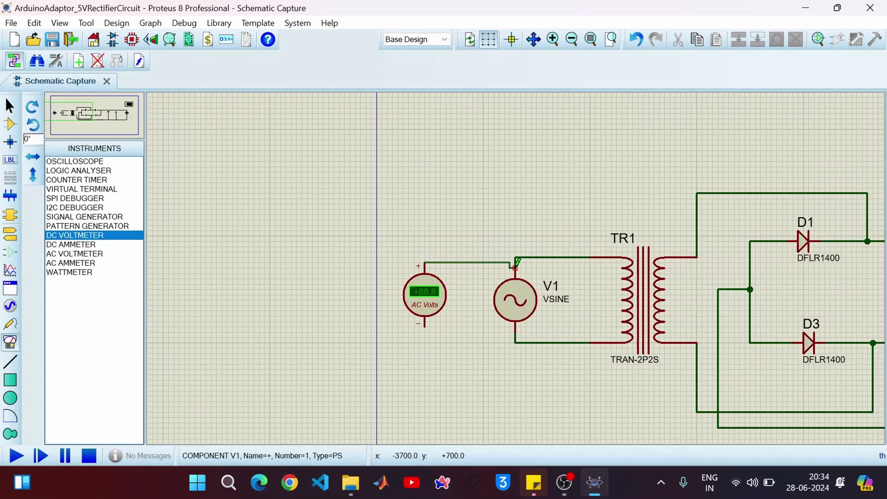
scroll(480, 226, "up", 2)
left_click(516, 262)
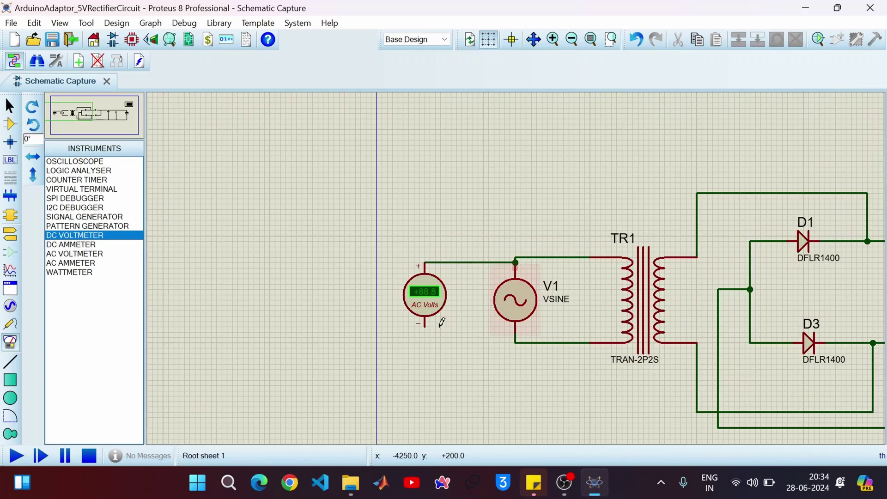
left_click(425, 326)
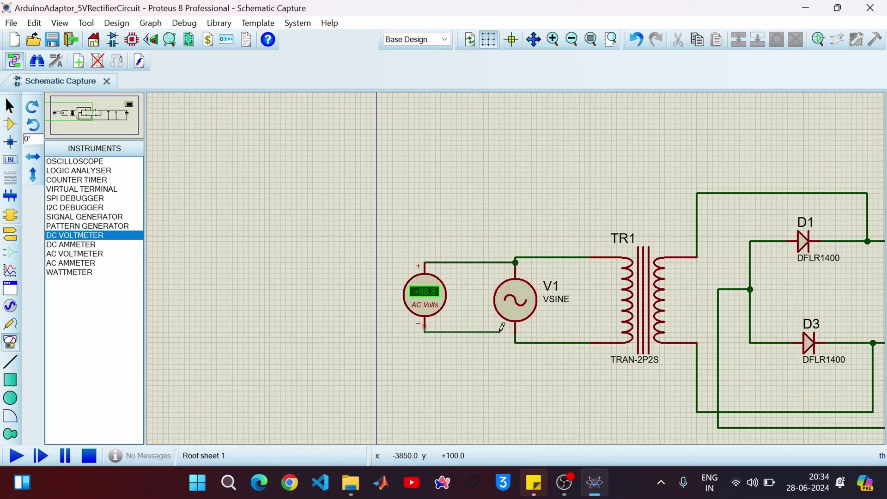
left_click(516, 342)
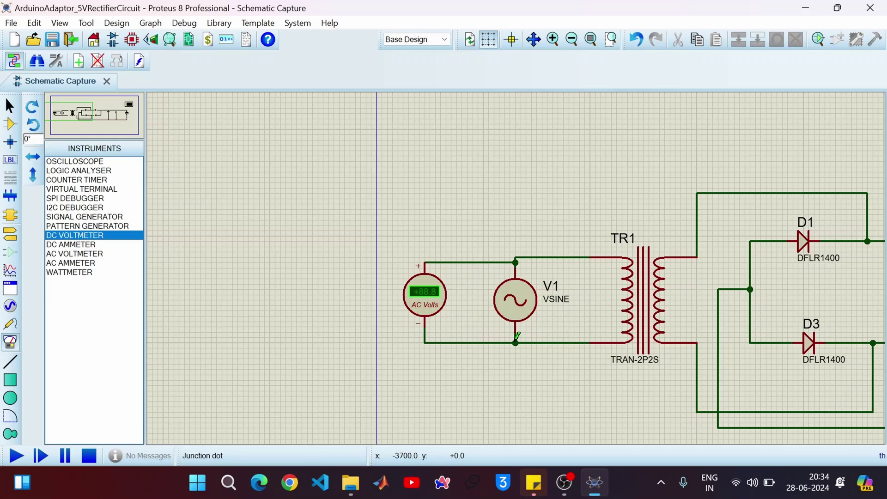
scroll(509, 271, "down", 3)
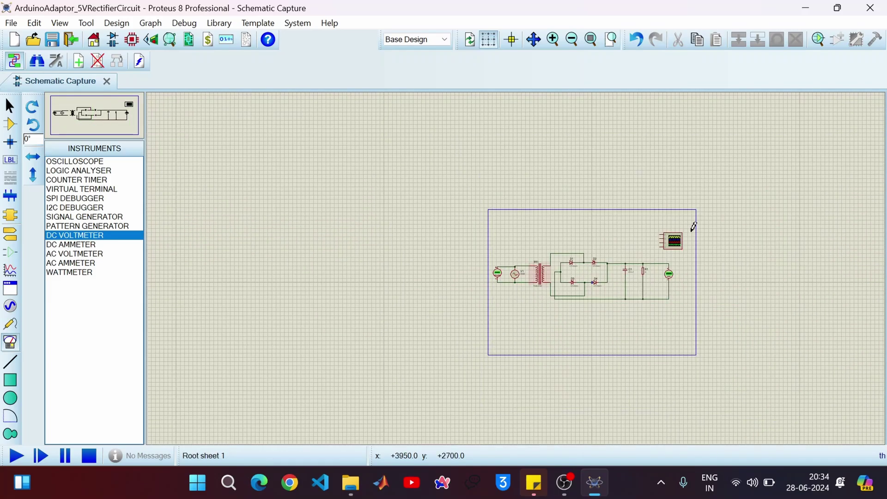
- Wire oscilloscope channel A to the transformer's primary input wire
scroll(672, 249, "up", 2)
scroll(517, 276, "up", 2)
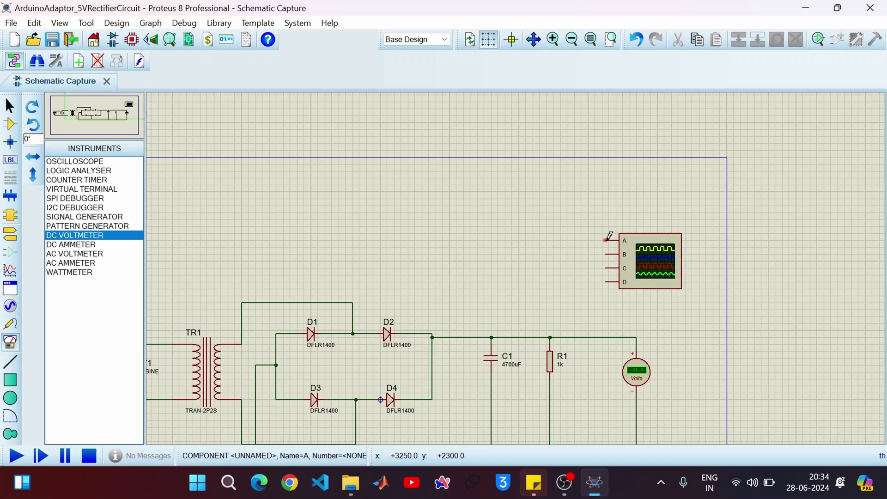
left_click(608, 240)
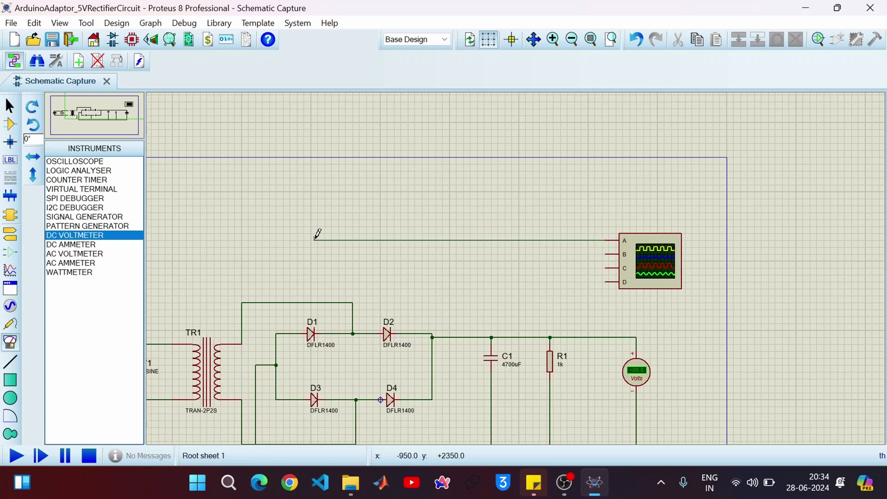
scroll(392, 241, "down", 2)
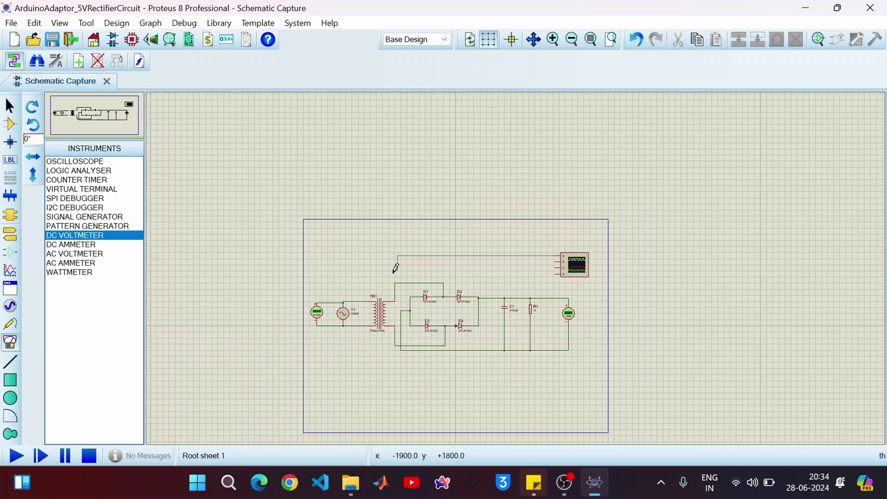
scroll(360, 296, "up", 2)
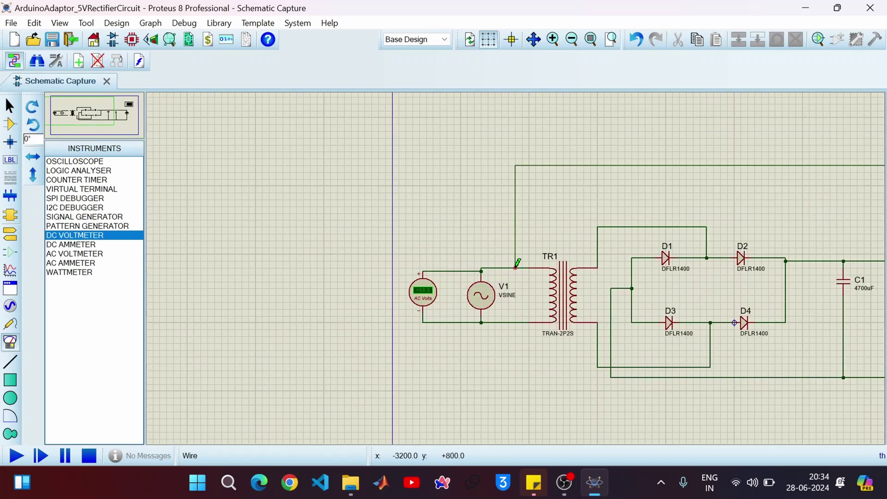
left_click(516, 268)
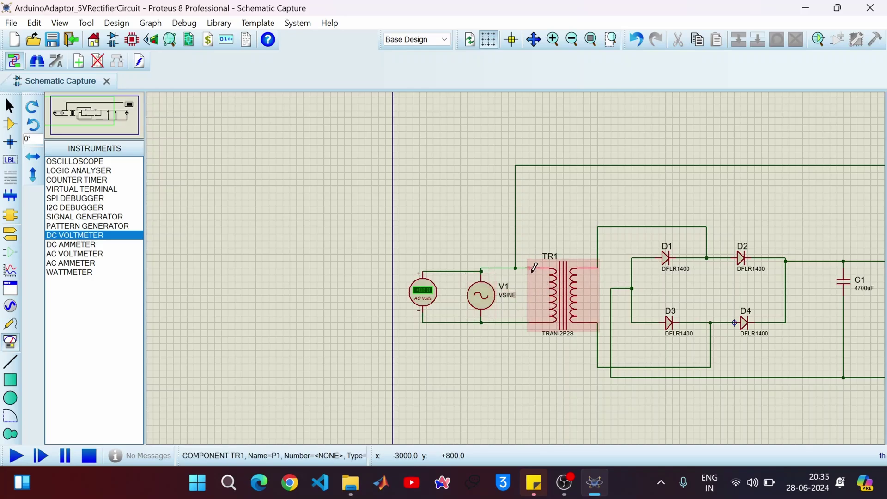
scroll(518, 289, "down", 3)
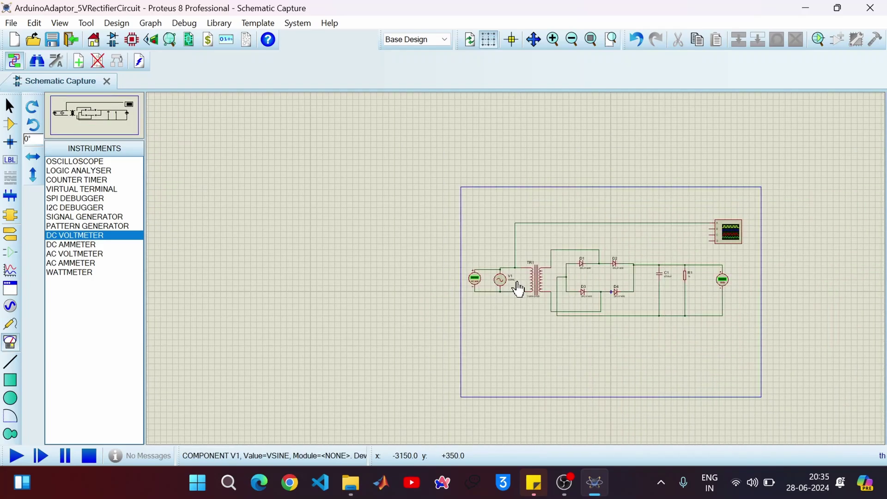
scroll(717, 236, "up", 2)
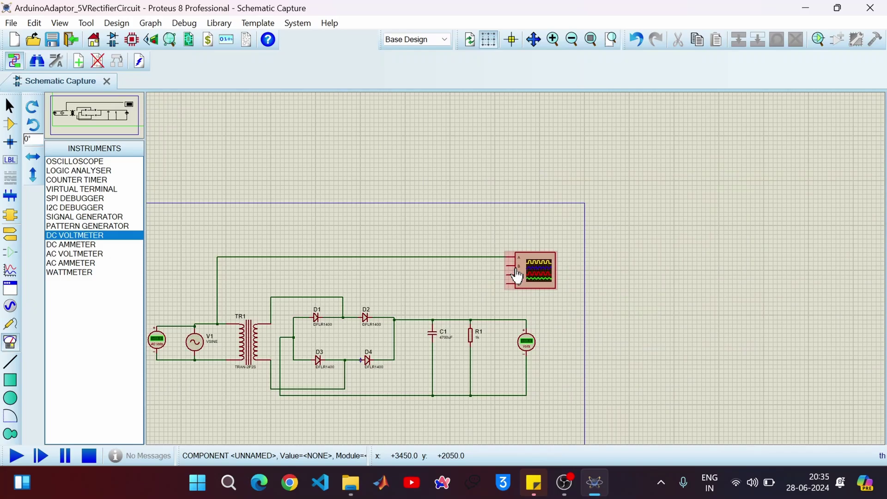
- Wire channel B to the bridge's top wire and channel C to R1's output line
left_click(516, 270)
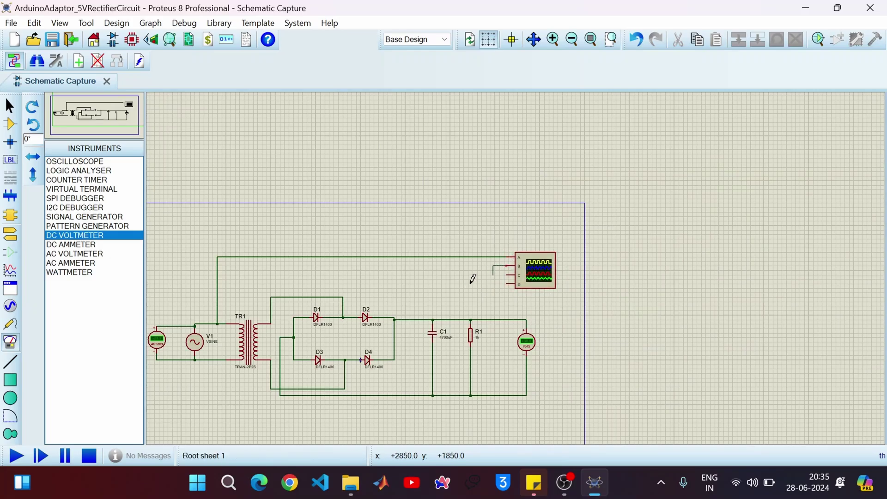
left_click(295, 296)
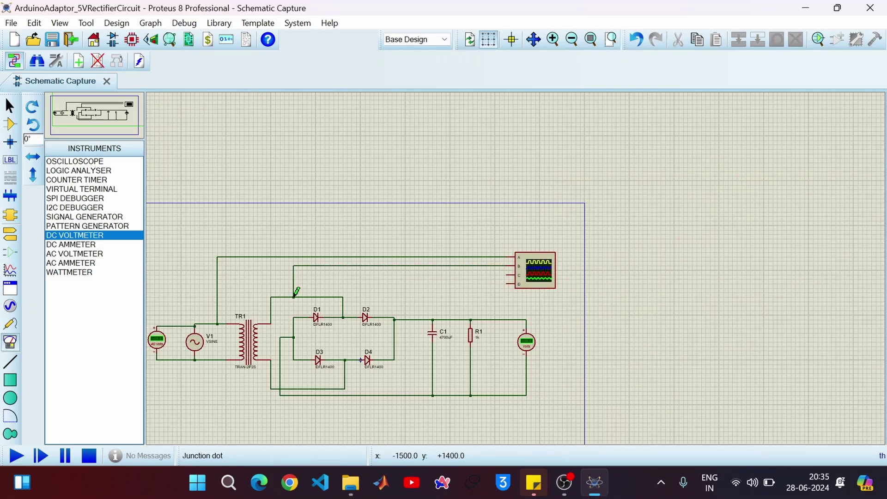
left_click(509, 275)
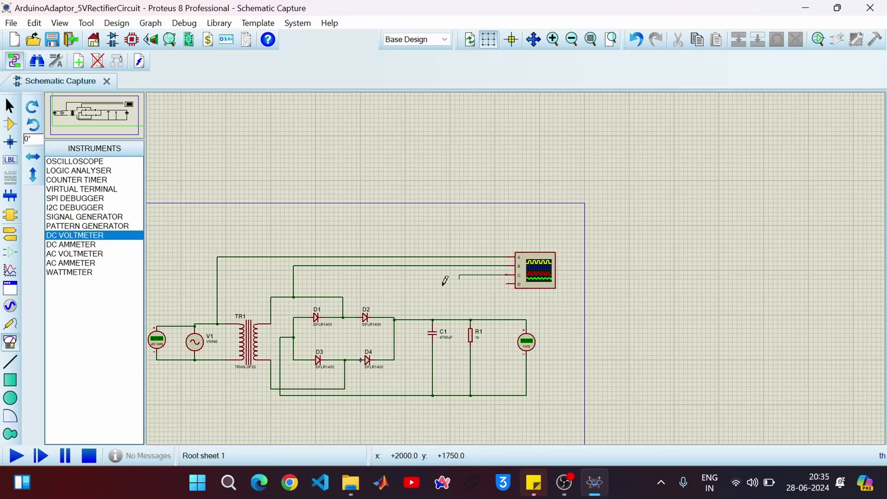
left_click(488, 319)
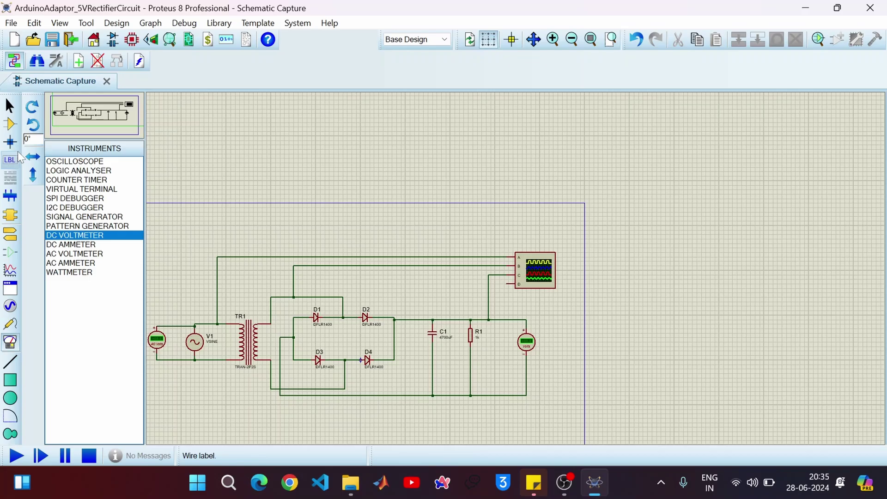
- Place a GROUND terminal below the circuit and wire it up to the bottom rail
left_click(8, 239)
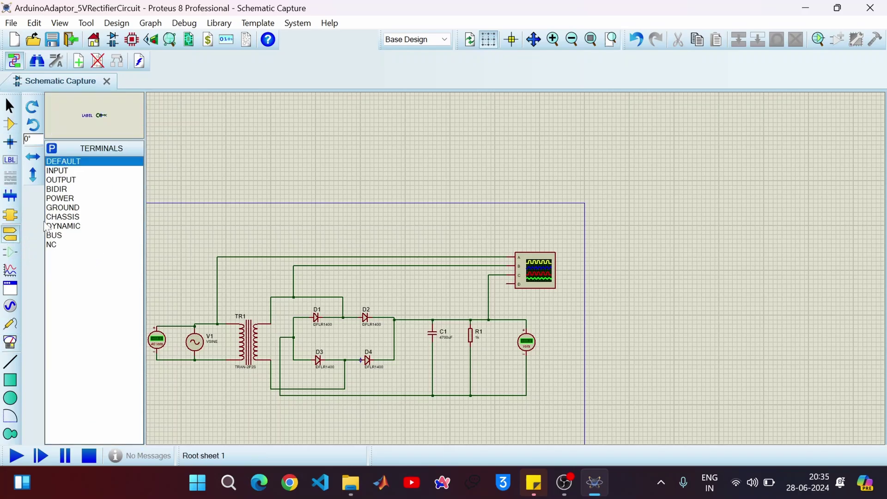
left_click(63, 208)
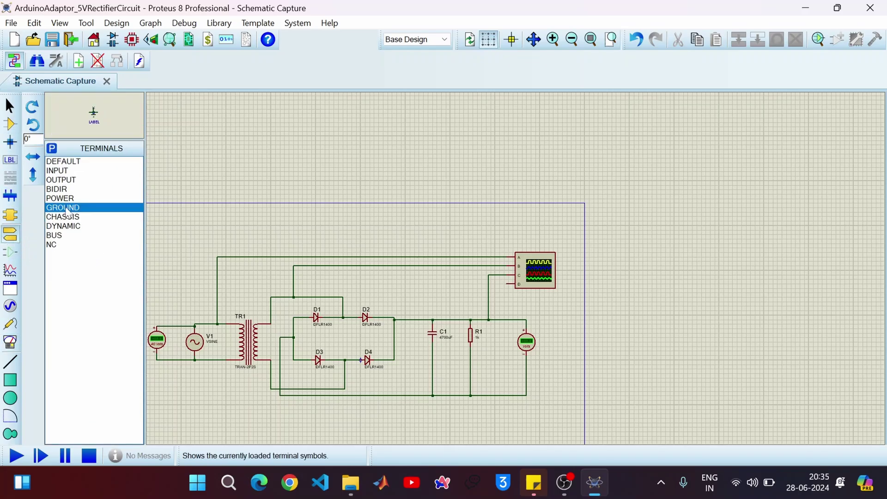
left_click(421, 409)
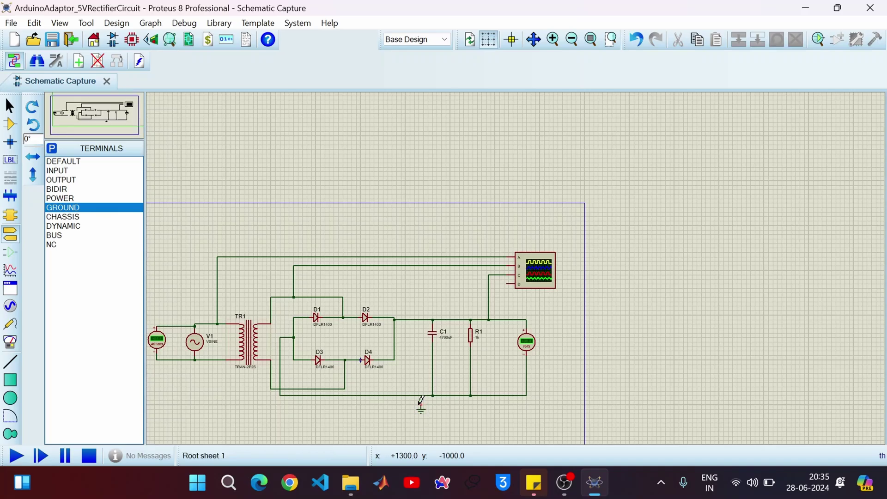
scroll(421, 407, "up", 4)
left_click(518, 262)
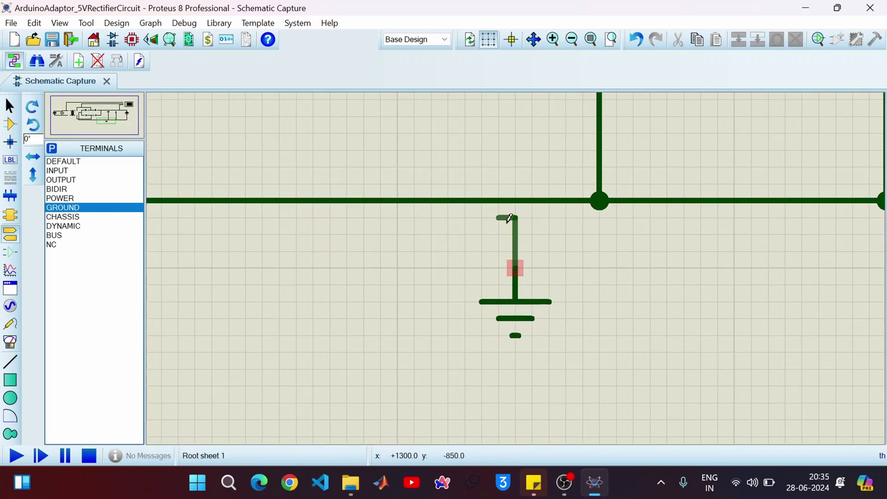
left_click(516, 200)
scroll(514, 257, "down", 2)
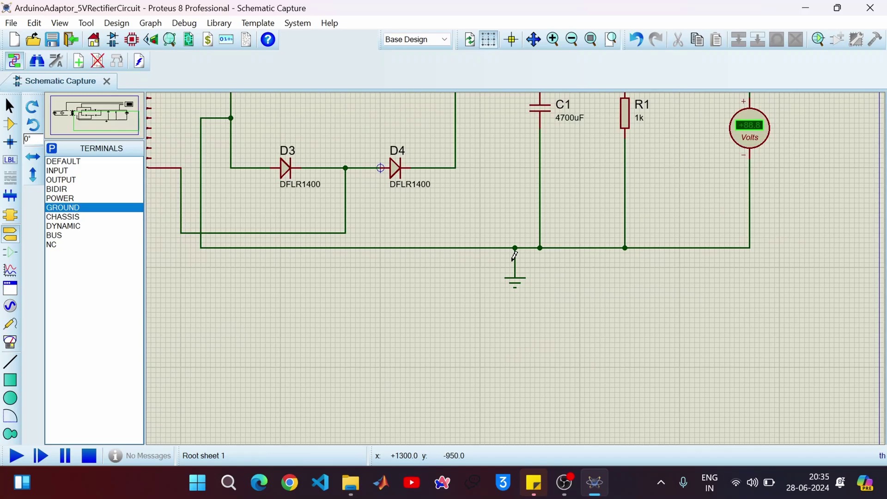
scroll(518, 260, "down", 1)
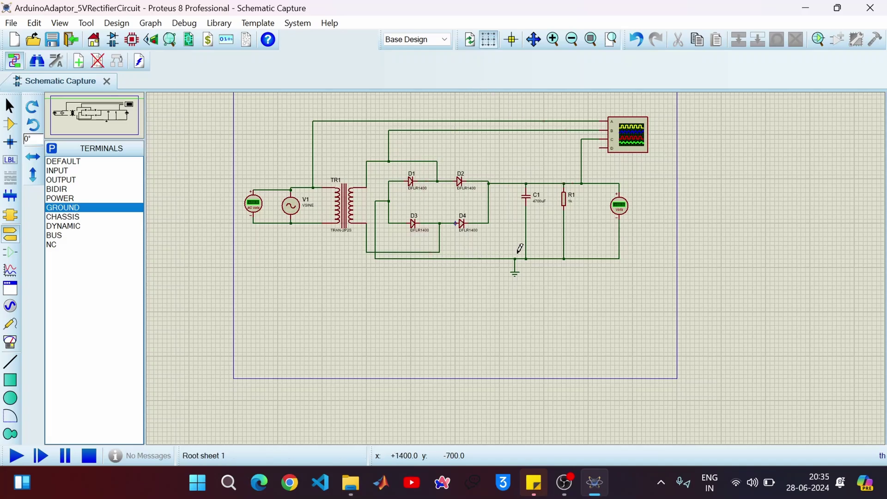
- Run the simulation, reposition the scope, and set Channel A to about 24 V/div
left_click(15, 458)
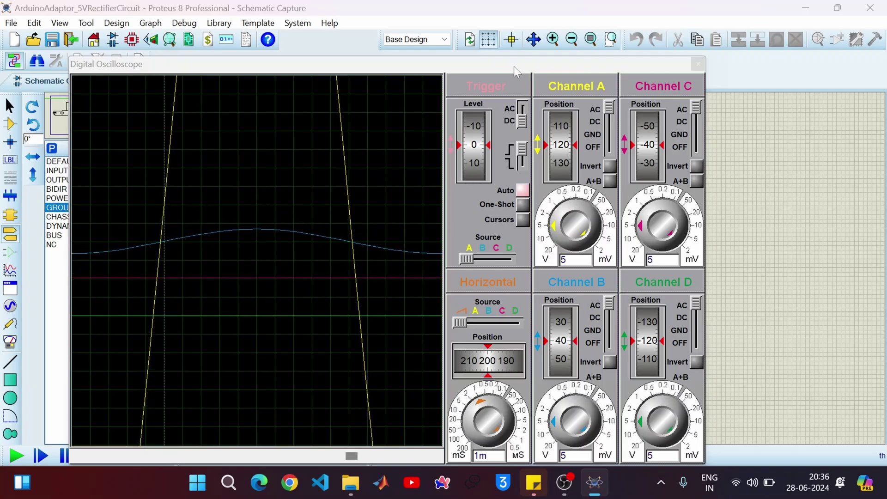
left_click_drag(514, 65, 625, 75)
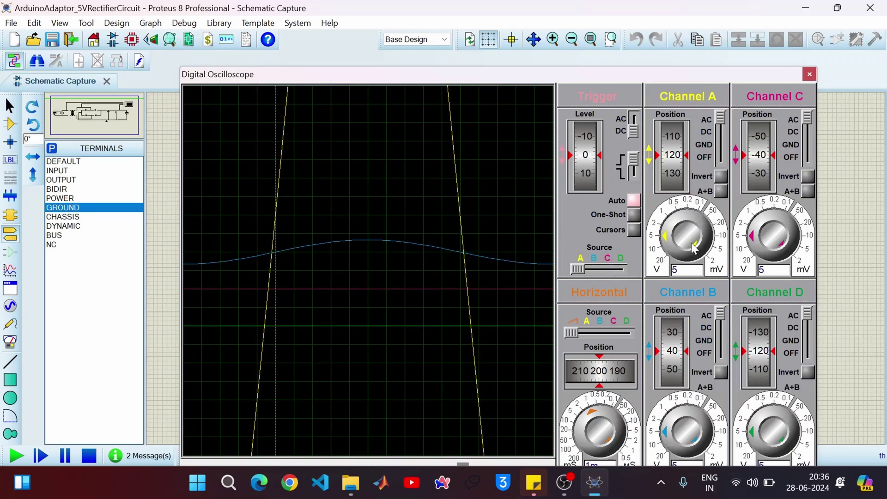
mouse_move(695, 250)
left_mouse_down()
mouse_move(676, 229)
mouse_move(677, 249)
mouse_move(669, 249)
left_mouse_up()
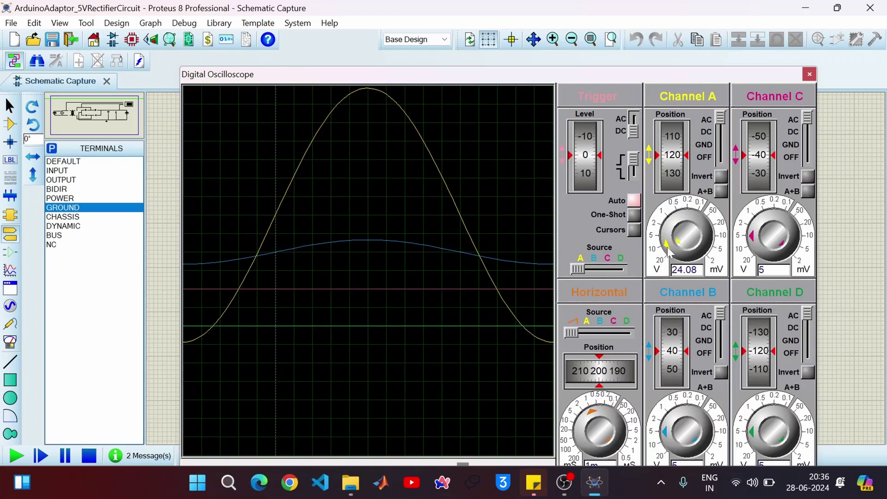
- Set Channel A to 48.17 V/div and reposition the oscilloscope window
left_click(669, 252)
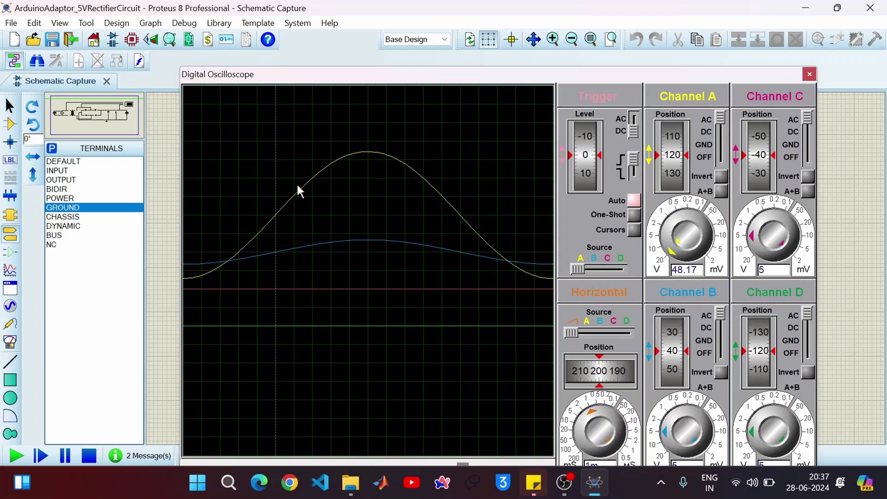
left_click_drag(511, 81, 504, 232)
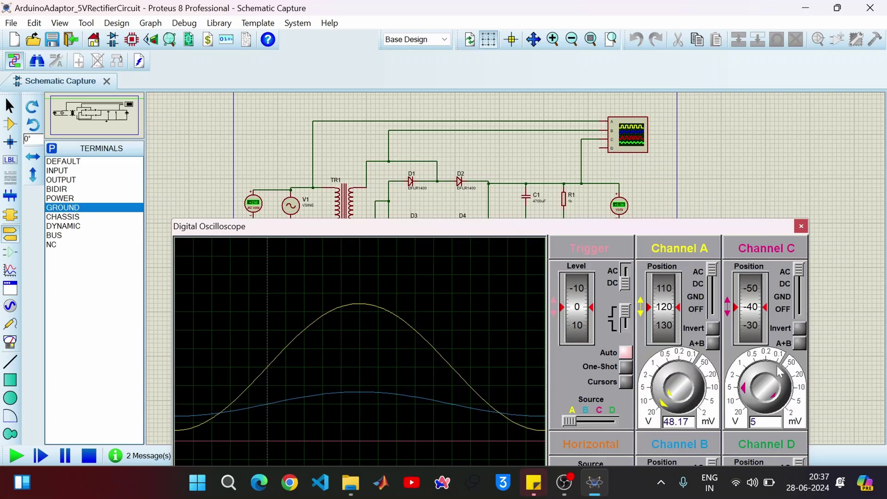
left_click_drag(728, 226, 753, 260)
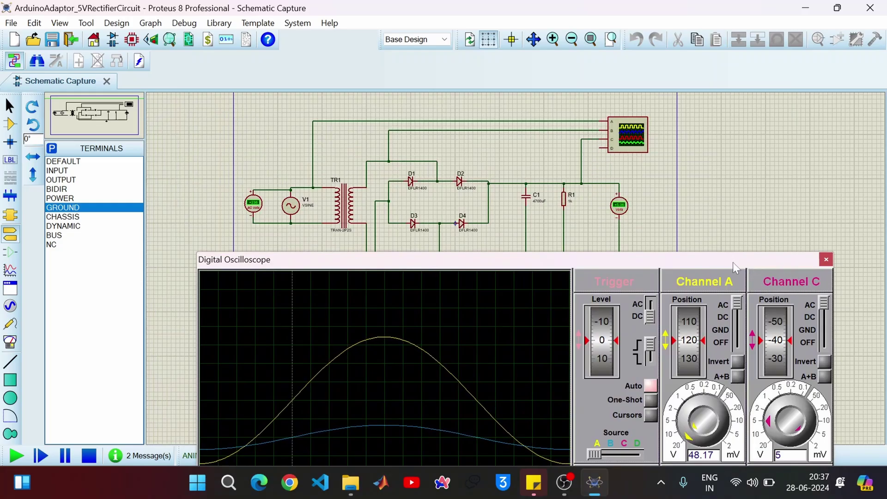
left_click_drag(734, 262, 689, 66)
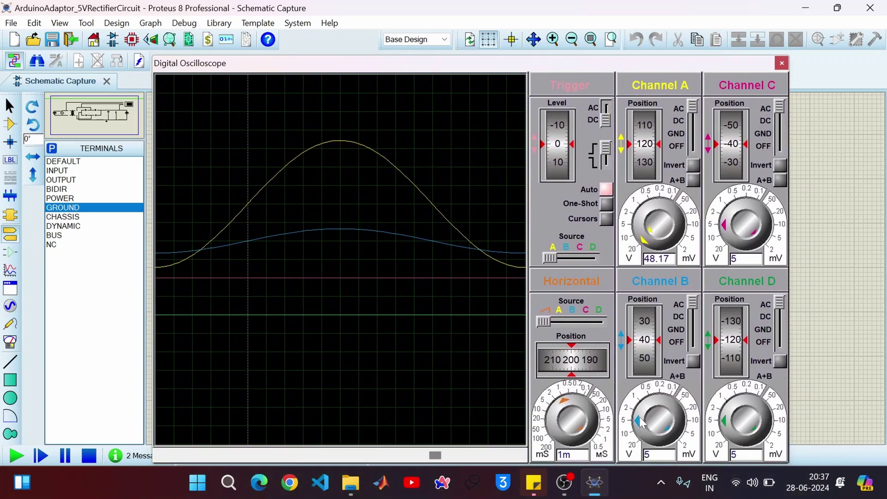
- Raise Channel B to 23.67 and Channel C to 23.17 volts per division
left_click(645, 431)
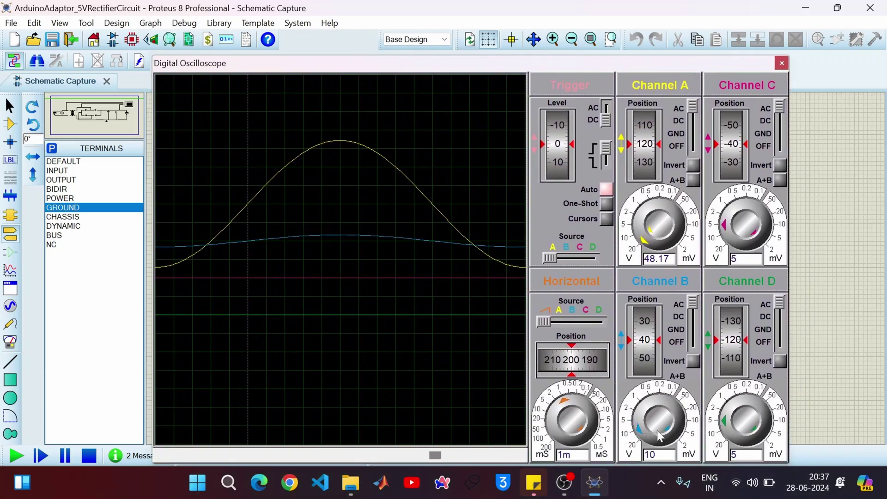
mouse_move(668, 436)
left_mouse_down()
mouse_move(670, 419)
mouse_move(648, 408)
mouse_move(652, 429)
left_mouse_up()
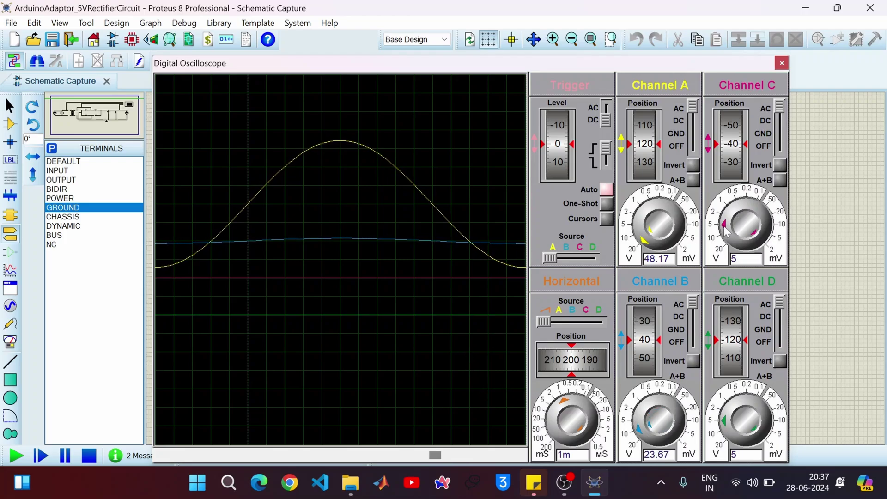
mouse_move(727, 233)
left_mouse_down()
mouse_move(760, 240)
mouse_move(729, 221)
mouse_move(734, 237)
mouse_move(754, 230)
mouse_move(739, 228)
mouse_move(735, 243)
left_mouse_up()
- Set the timebase to 10 ms, turn on cursors, and move the scope window down
left_click_drag(568, 405, 553, 418)
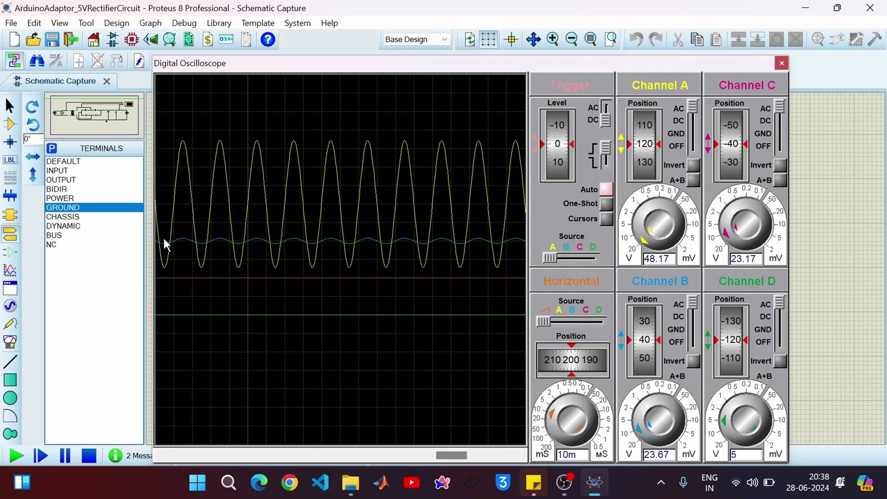
left_click(339, 234)
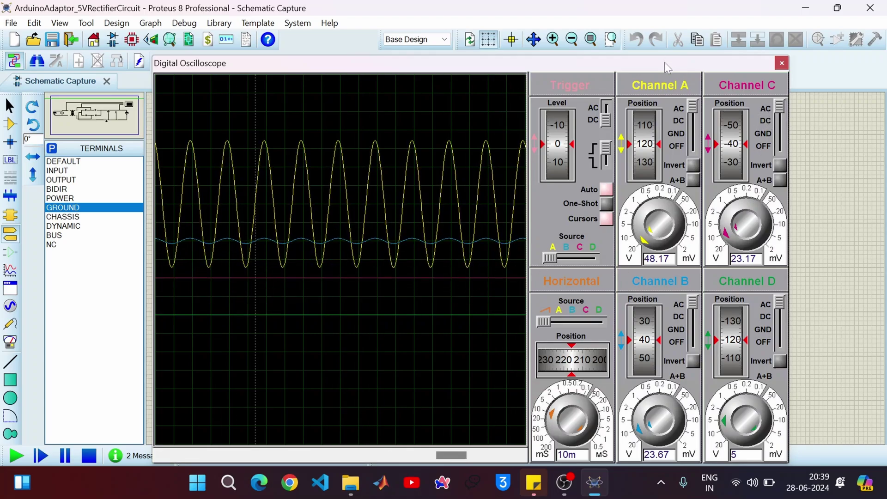
left_click_drag(665, 62, 684, 422)
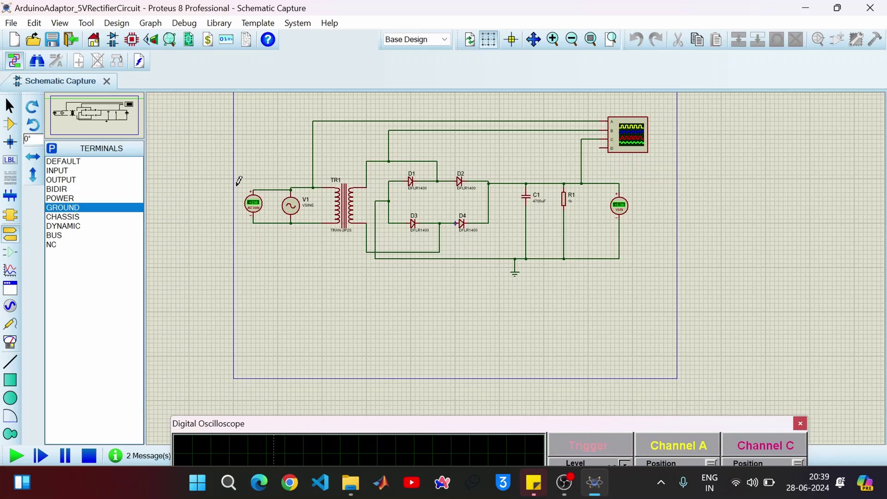
scroll(253, 204, "up", 1)
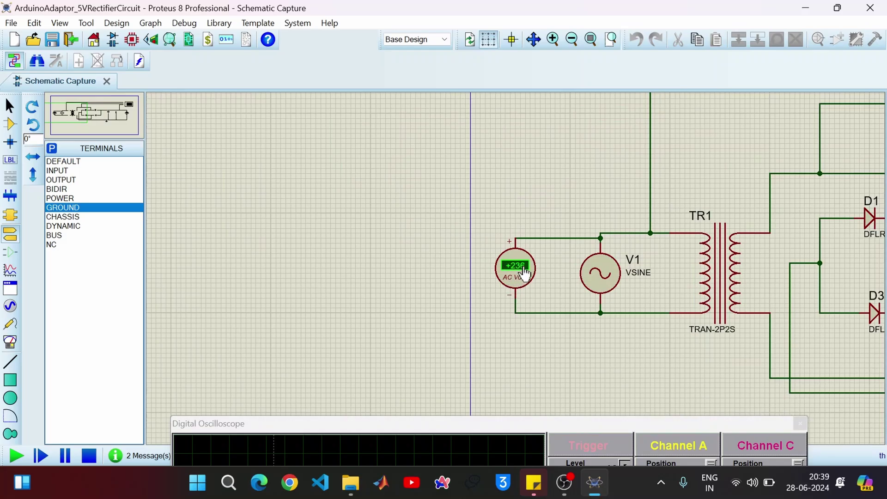
scroll(518, 272, "down", 2)
scroll(772, 270, "up", 3)
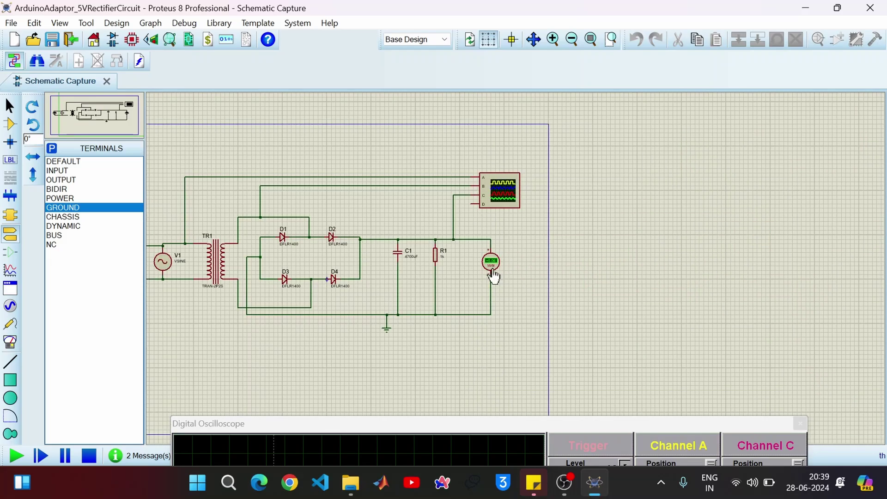
scroll(523, 276, "up", 1)
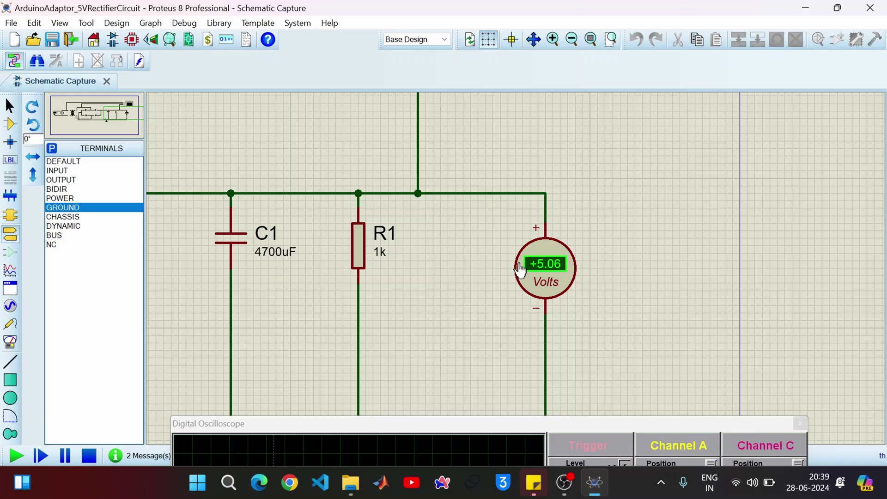
scroll(521, 271, "down", 3)
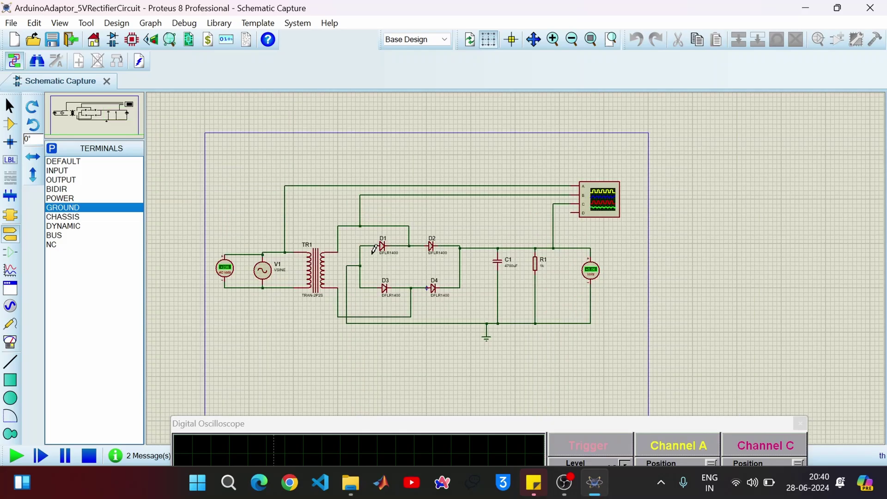
scroll(517, 264, "up", 2)
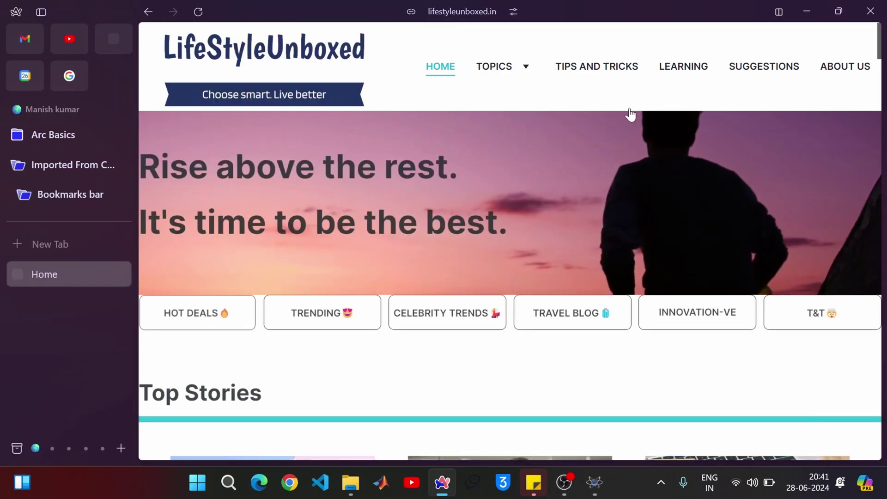
- Open the Password Based Door Locking System article from the Innovation-VE topic
left_click(516, 70)
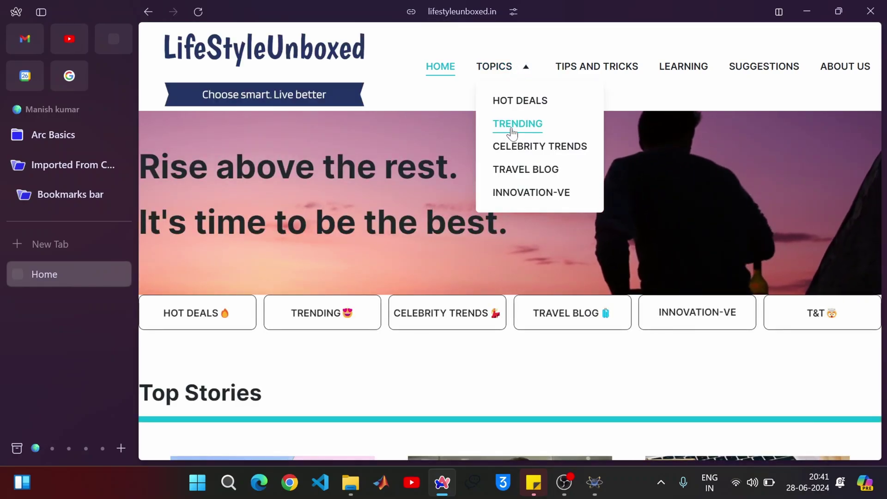
left_click(533, 195)
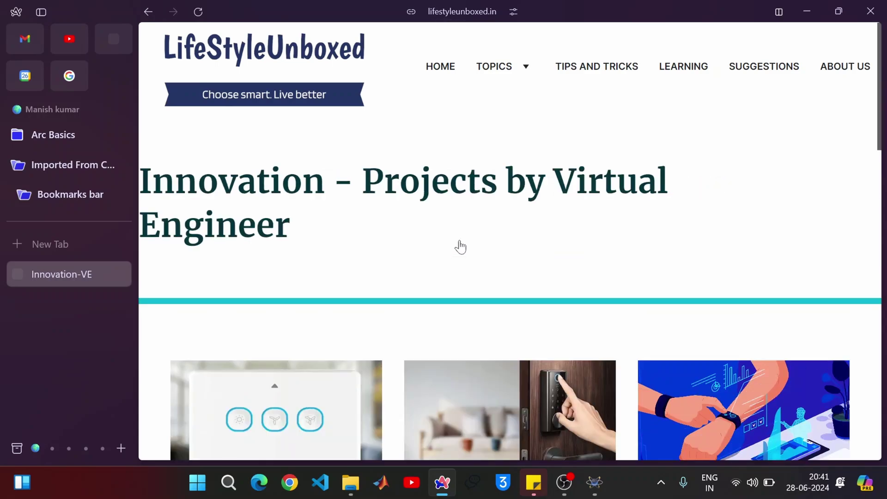
scroll(461, 247, "down", 6)
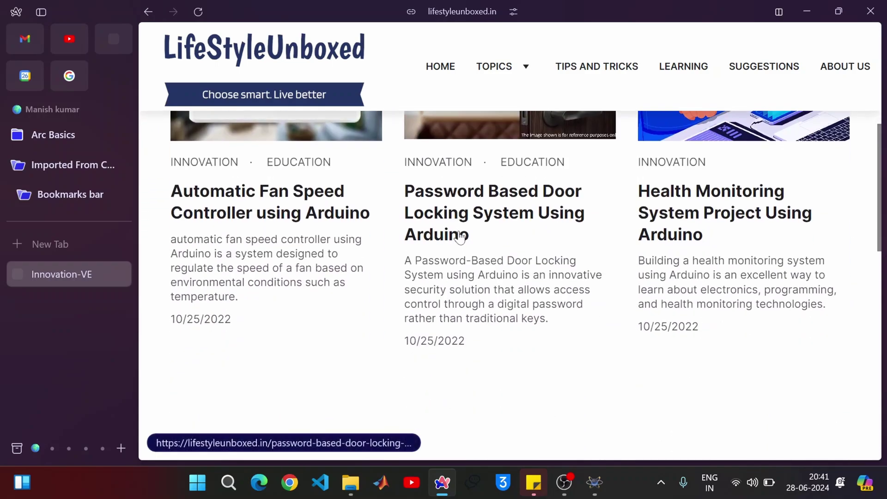
scroll(461, 237, "down", 3)
scroll(462, 248, "up", 8)
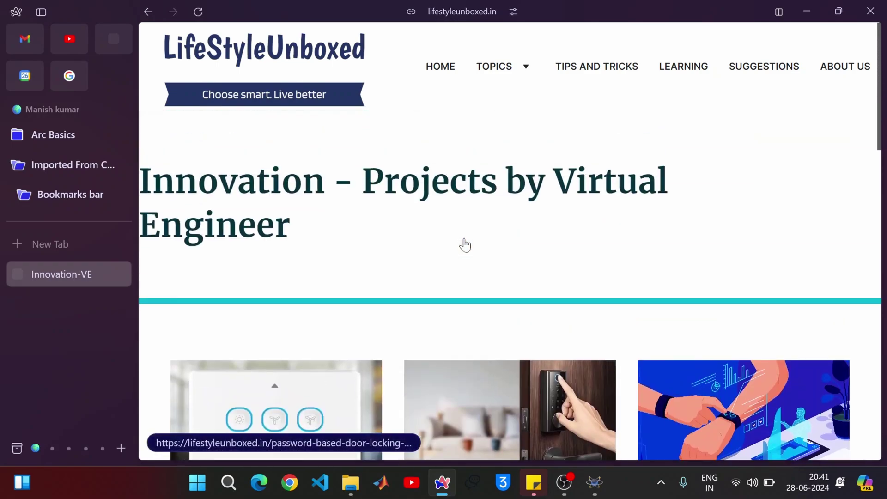
scroll(465, 245, "down", 6)
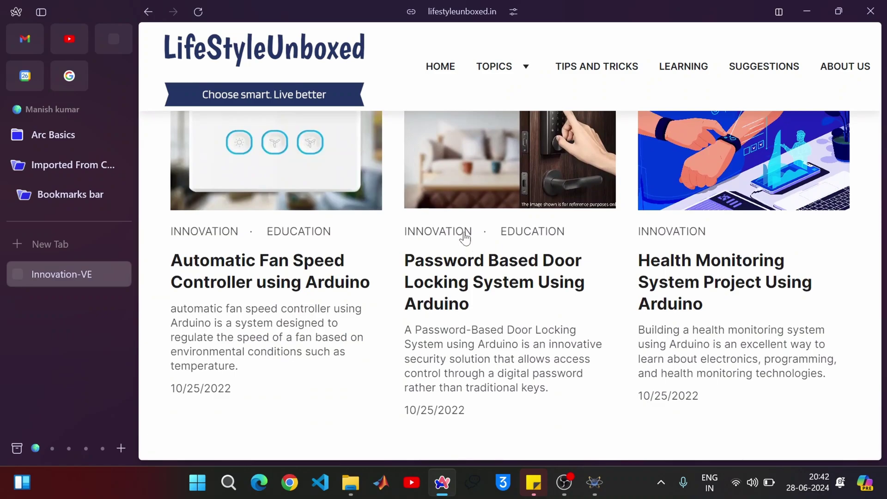
left_click(478, 200)
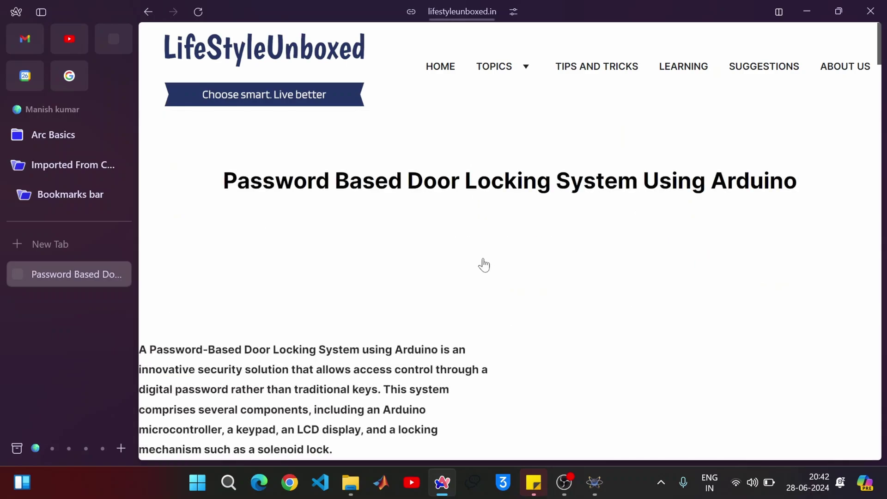
- Scroll down the article to its code and project download links
scroll(484, 265, "down", 10)
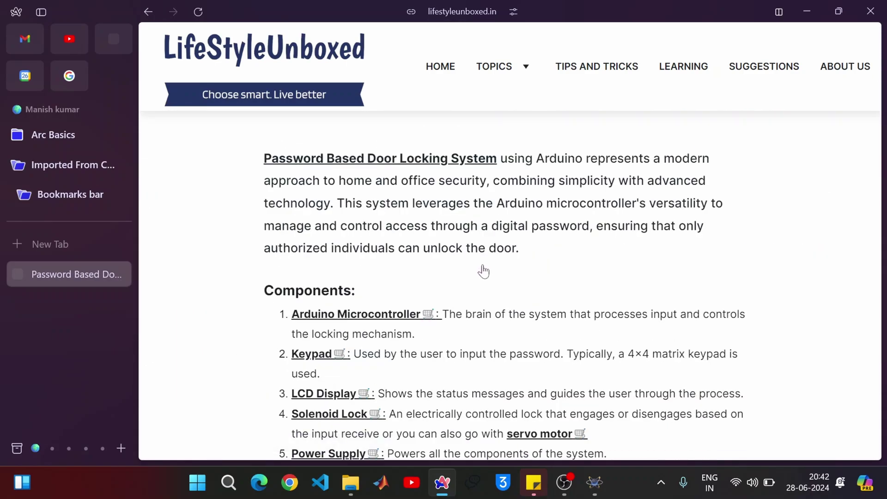
scroll(479, 281, "down", 2)
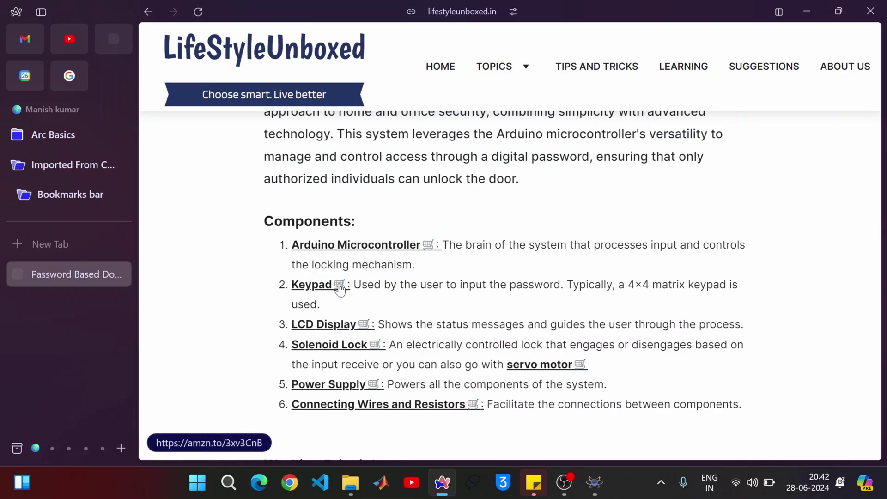
scroll(365, 311, "down", 12)
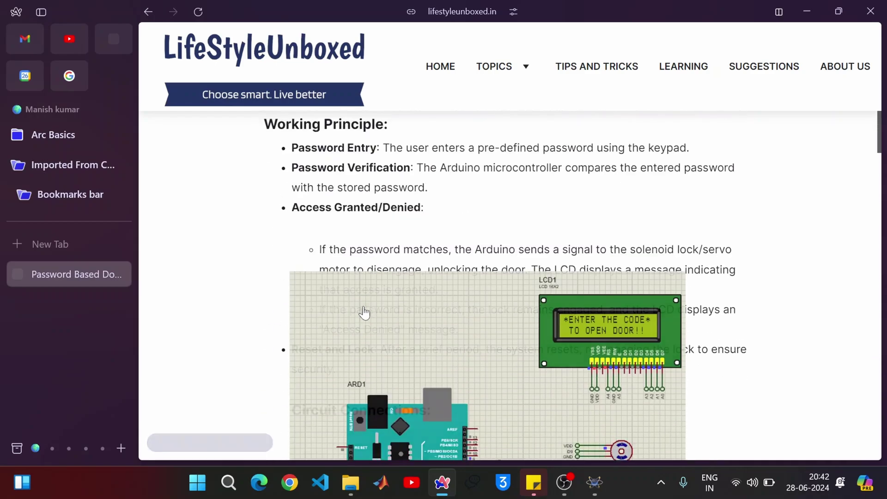
scroll(365, 313, "down", 15)
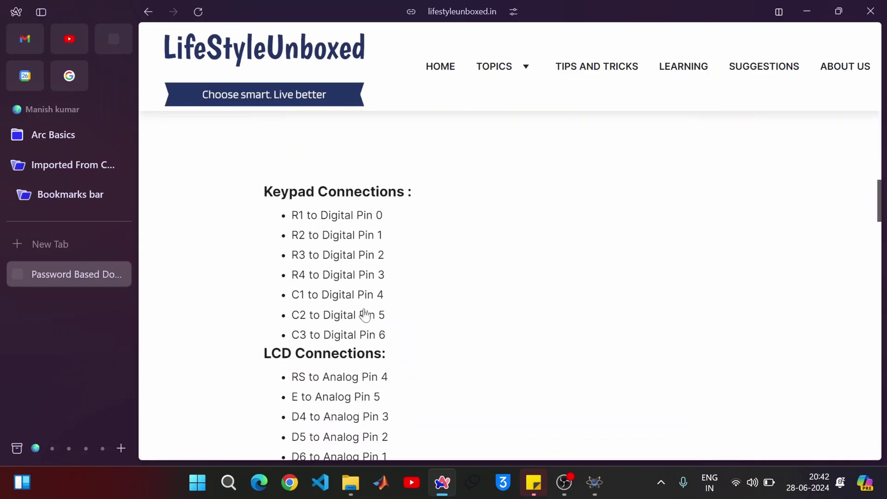
scroll(365, 318, "down", 3)
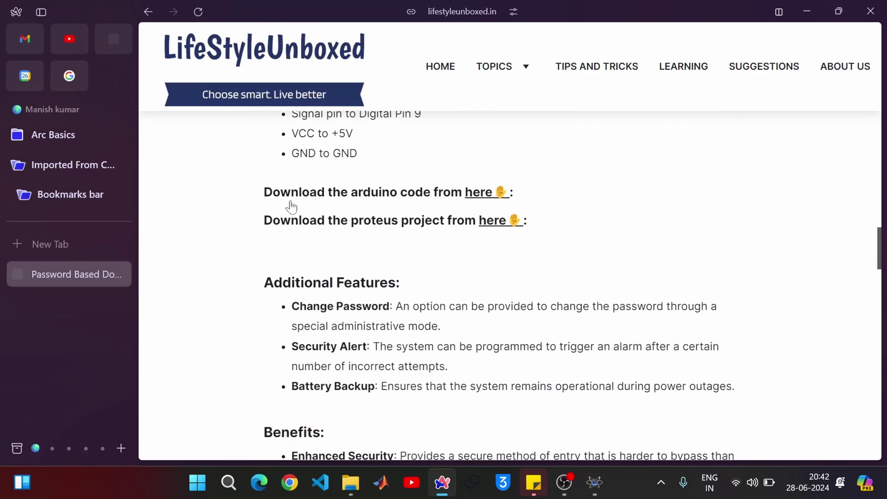